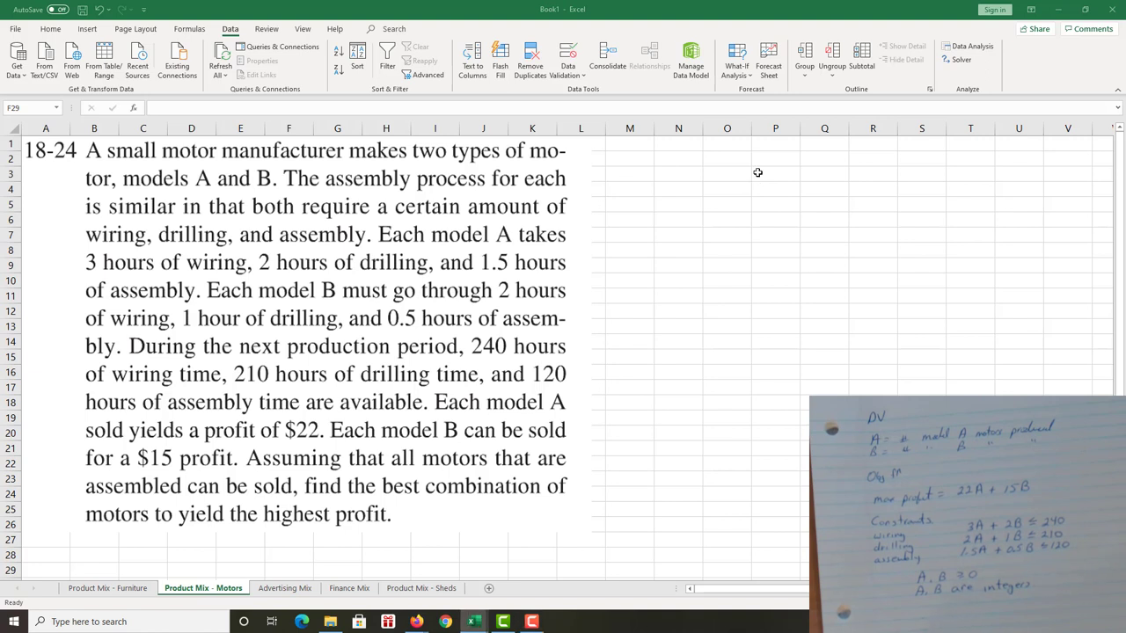
# Step: Add 'Model A' and 'Model B' headings in P3:Q3, plus a 'Profit/Unit' label in O4 with column O autofitted
pyautogui.click(763, 174)
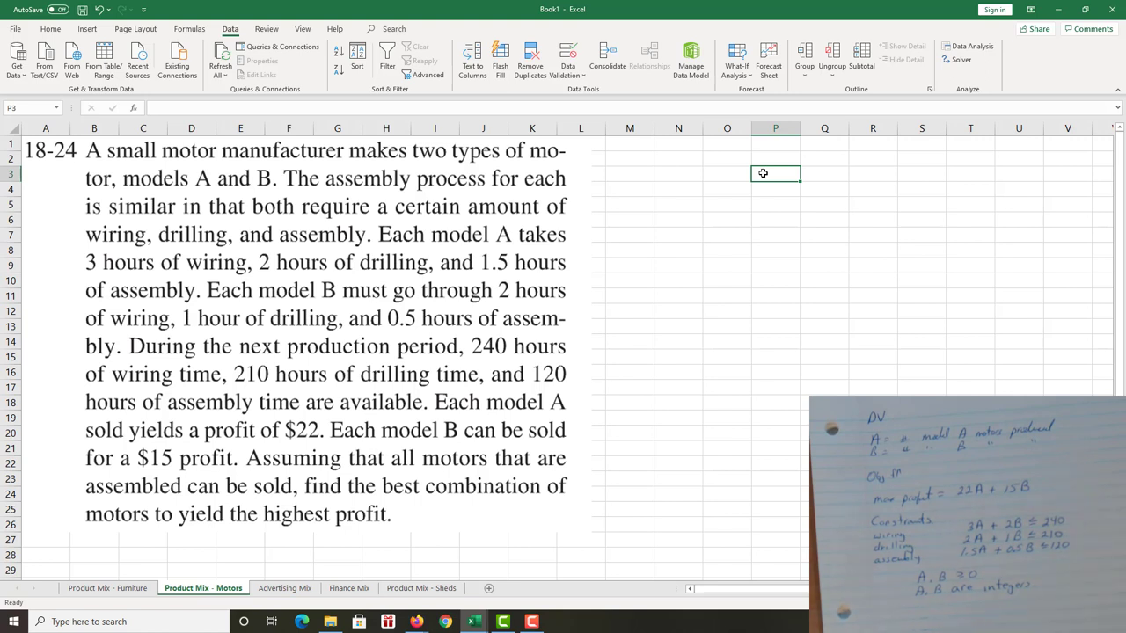
pyautogui.write('Model')
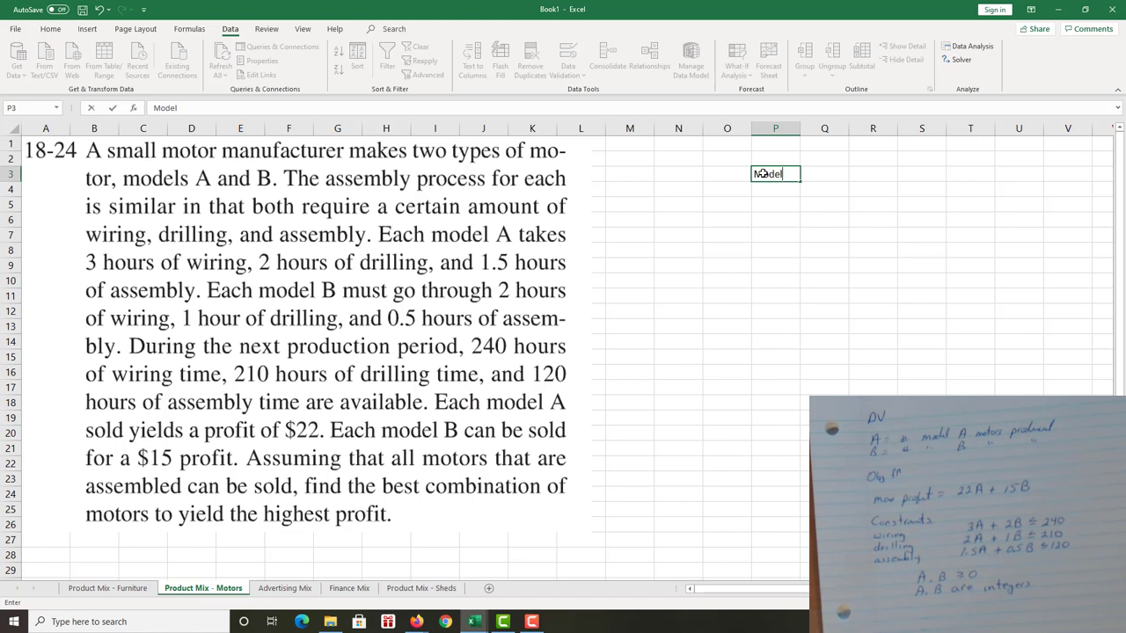
pyautogui.write(' A')
pyautogui.press('Tab')
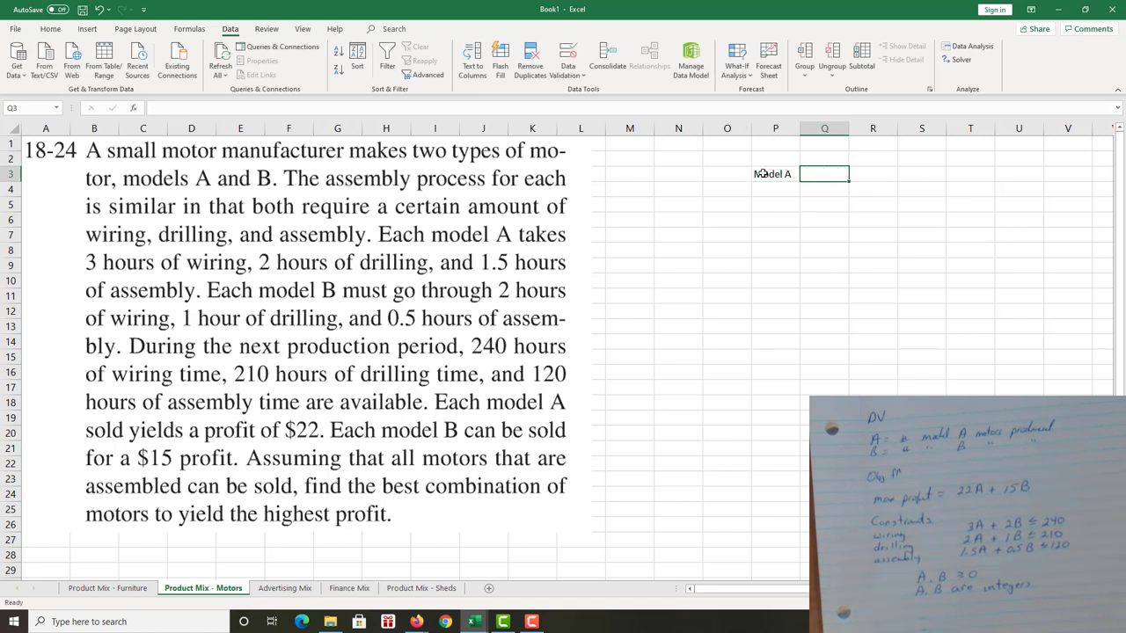
pyautogui.write('Model B')
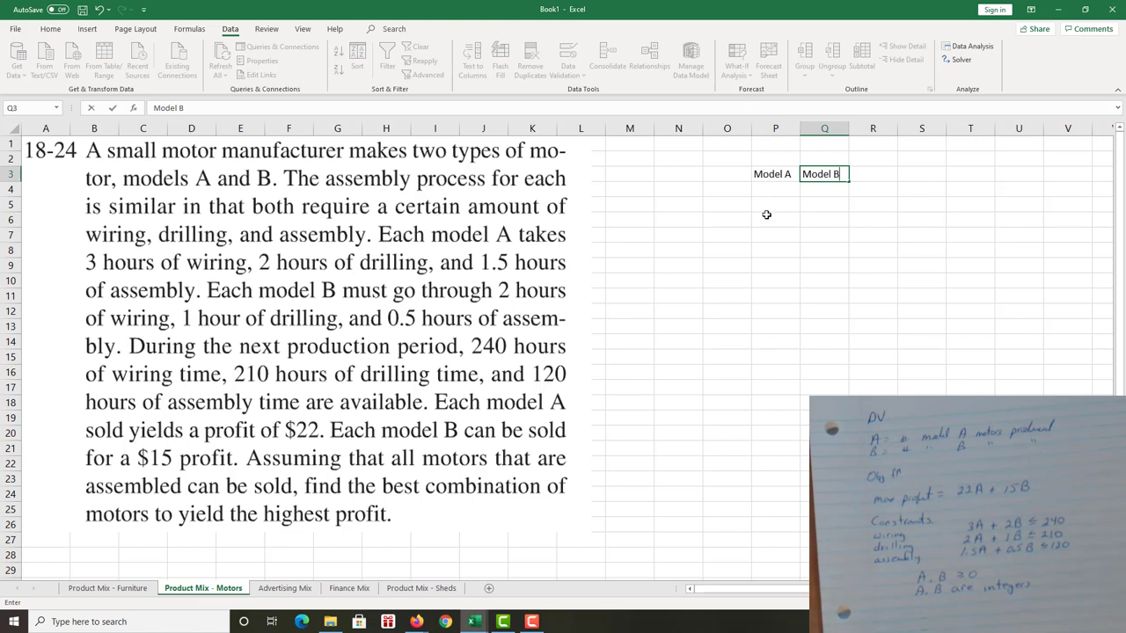
pyautogui.click(737, 192)
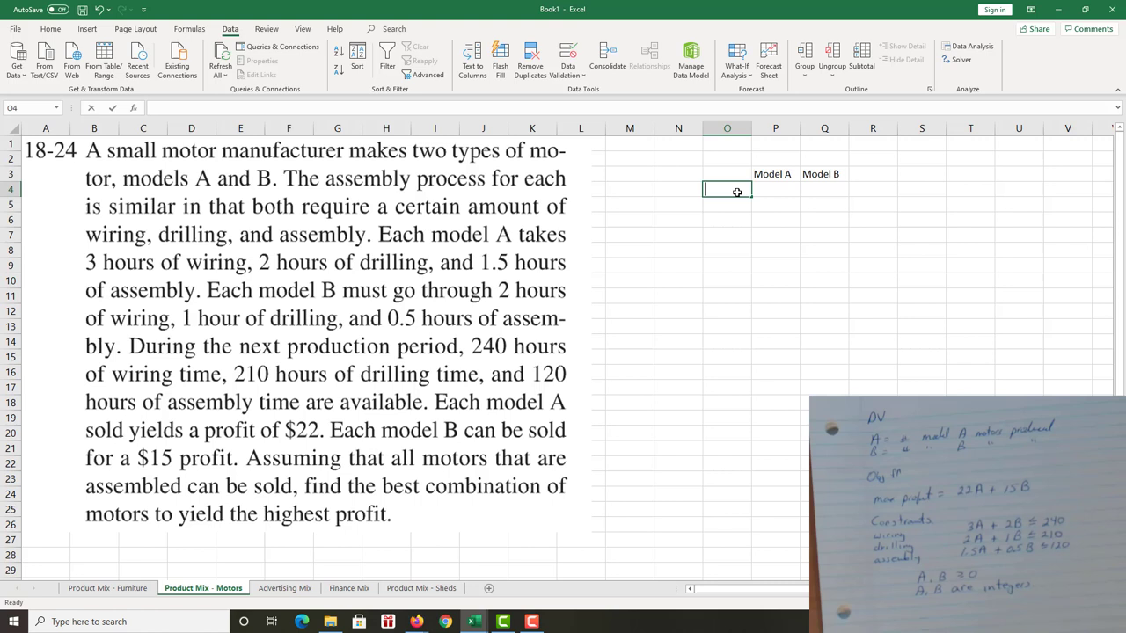
pyautogui.write('Profit')
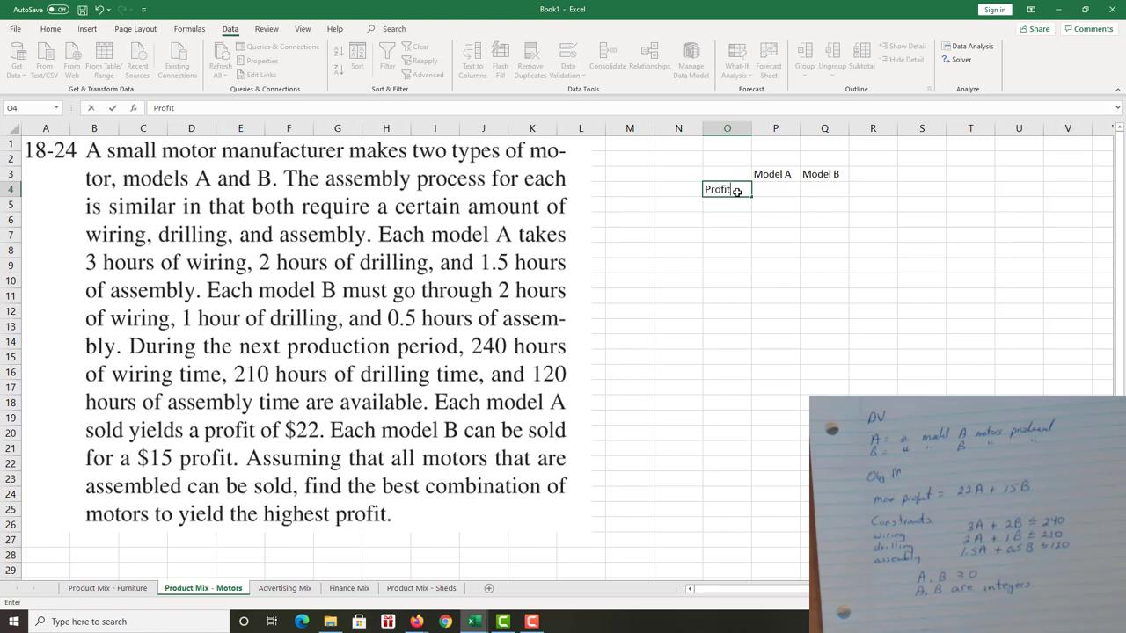
pyautogui.write('/Unit')
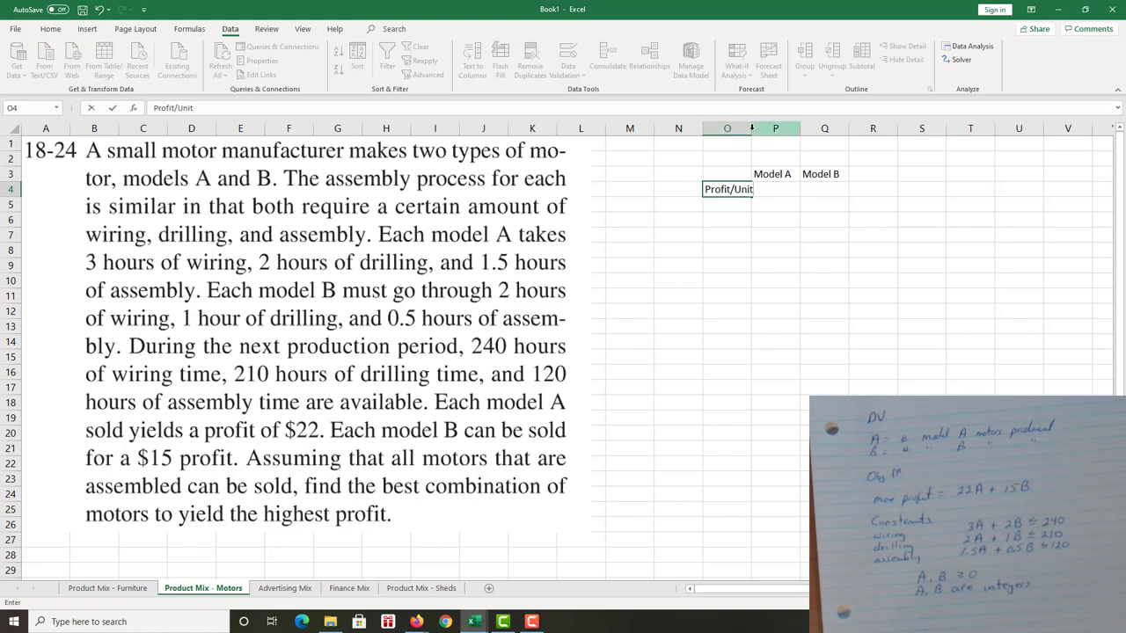
pyautogui.click(753, 128)
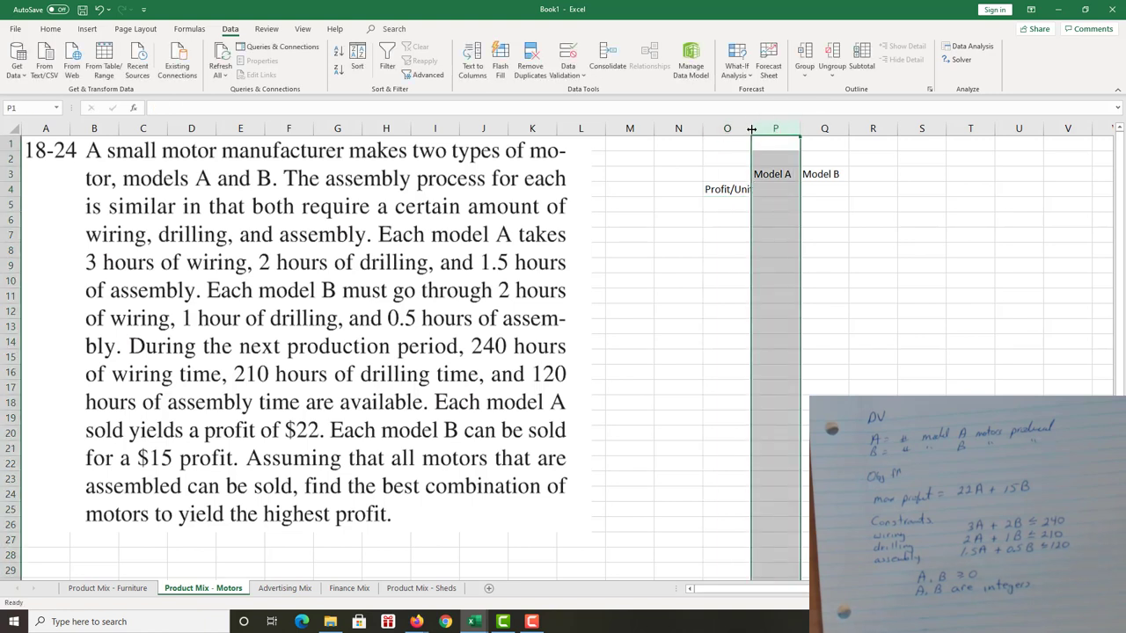
pyautogui.doubleClick(752, 128)
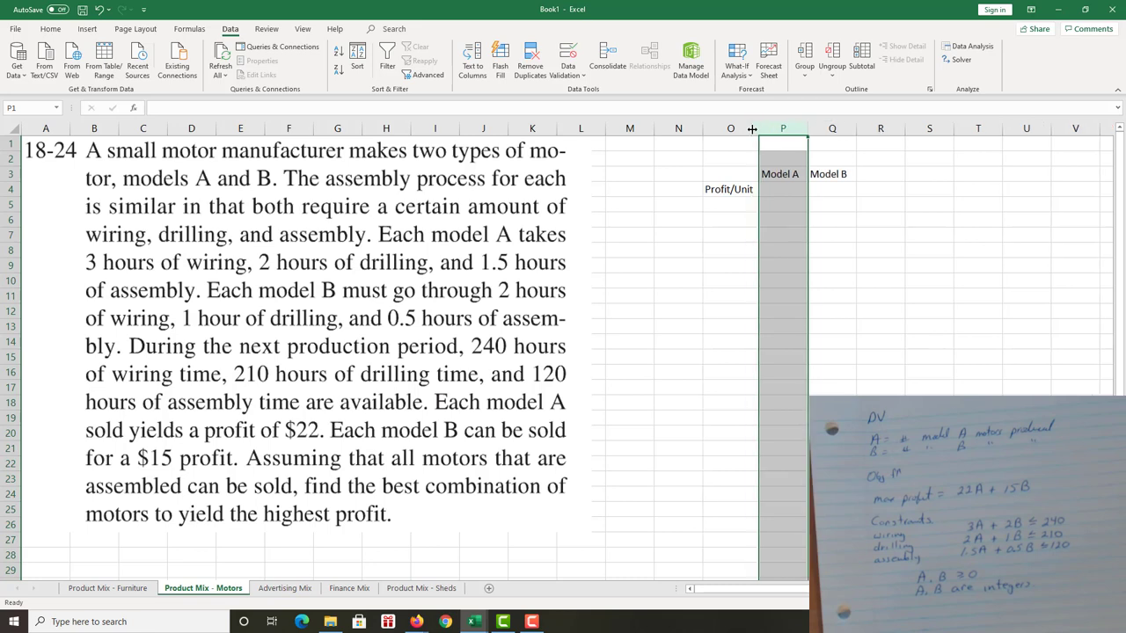
# Step: Enter profits 22 and 15 in P4:Q4 and a 'Number' label in O5
pyautogui.click(783, 190)
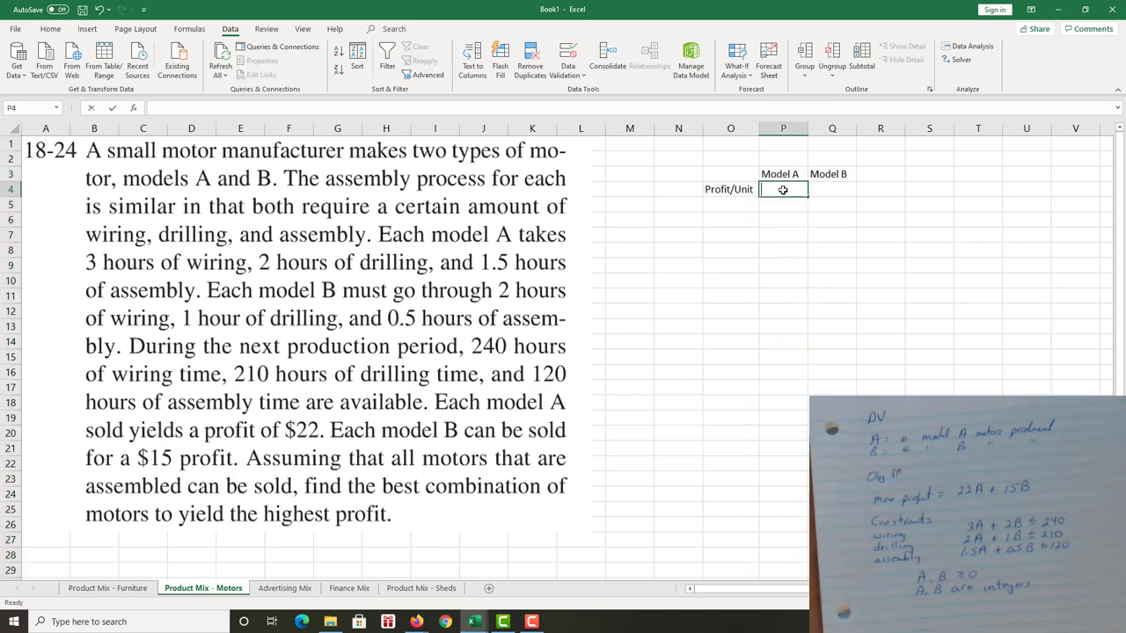
pyautogui.write('22')
pyautogui.press('Tab')
pyautogui.write('15')
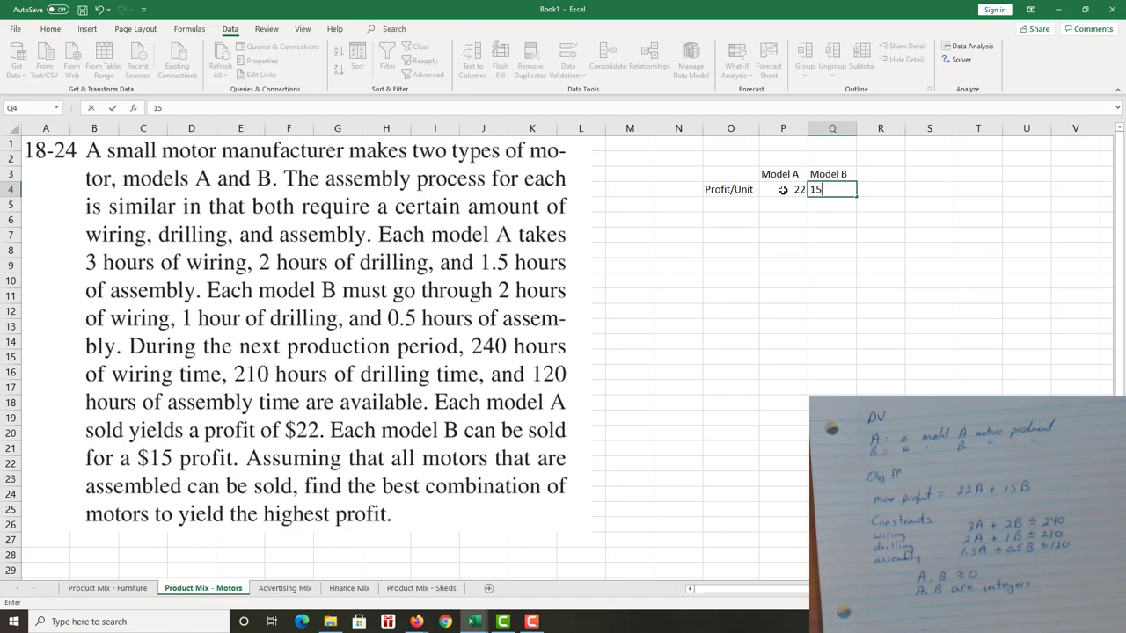
pyautogui.click(715, 207)
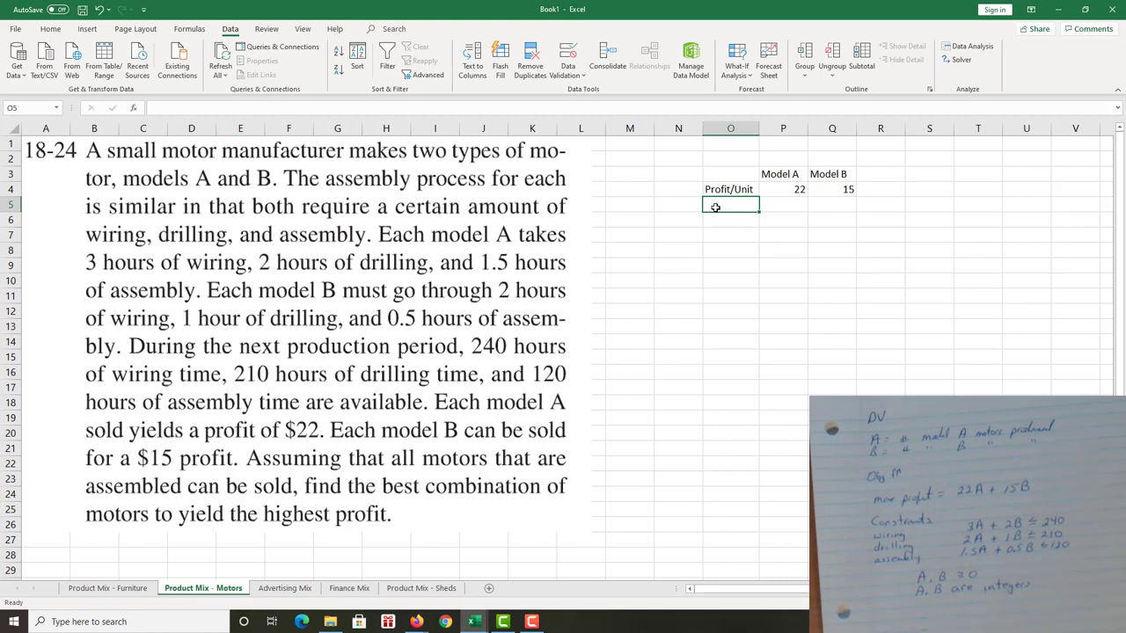
pyautogui.write('N')
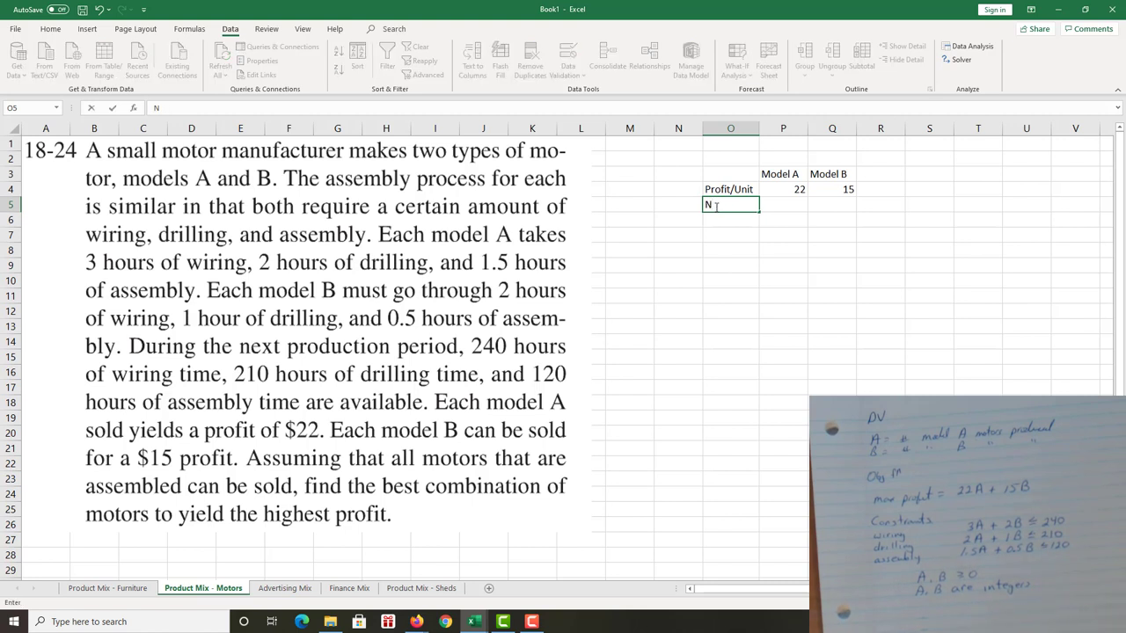
pyautogui.write('umber')
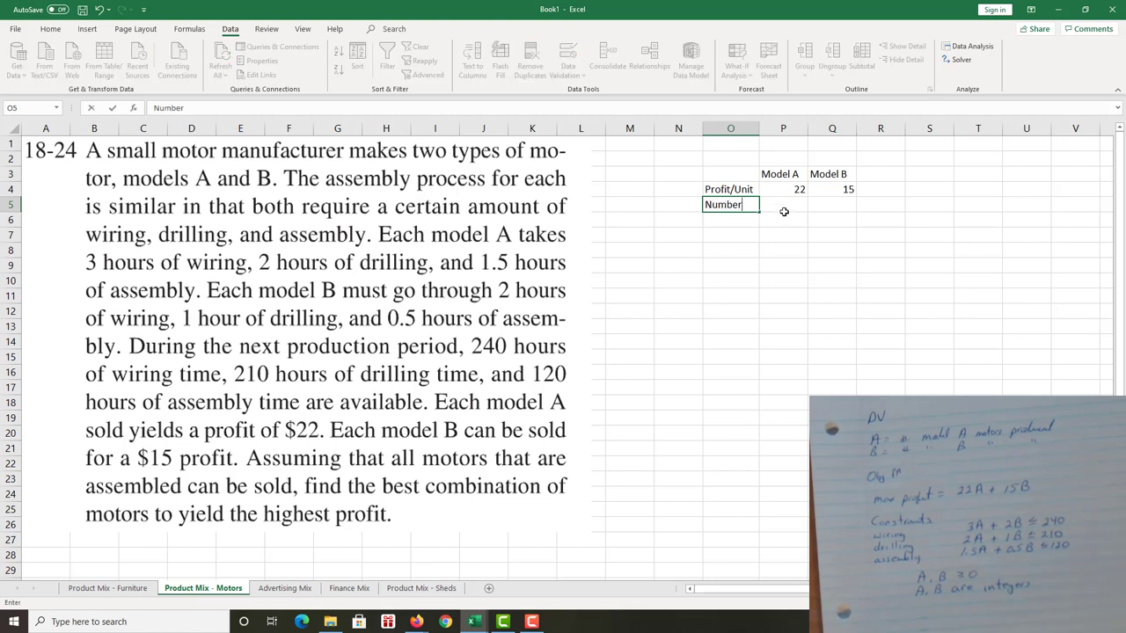
# Step: Fill the Number cells P5:Q5 yellow
pyautogui.moveTo(783, 211); pyautogui.dragTo(829, 204)
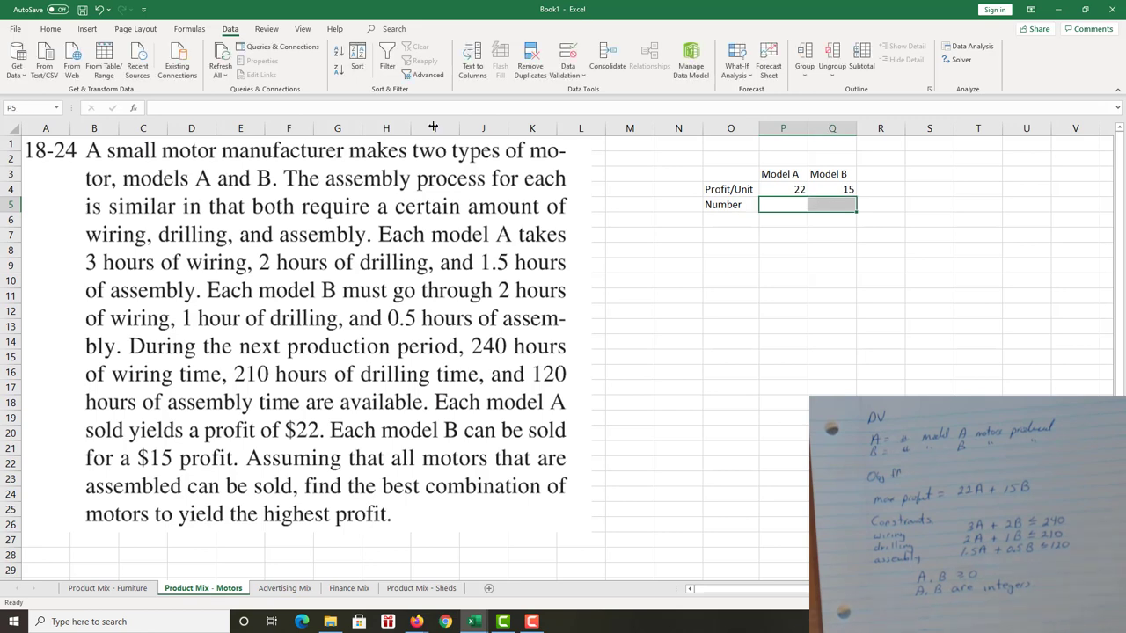
pyautogui.click(50, 30)
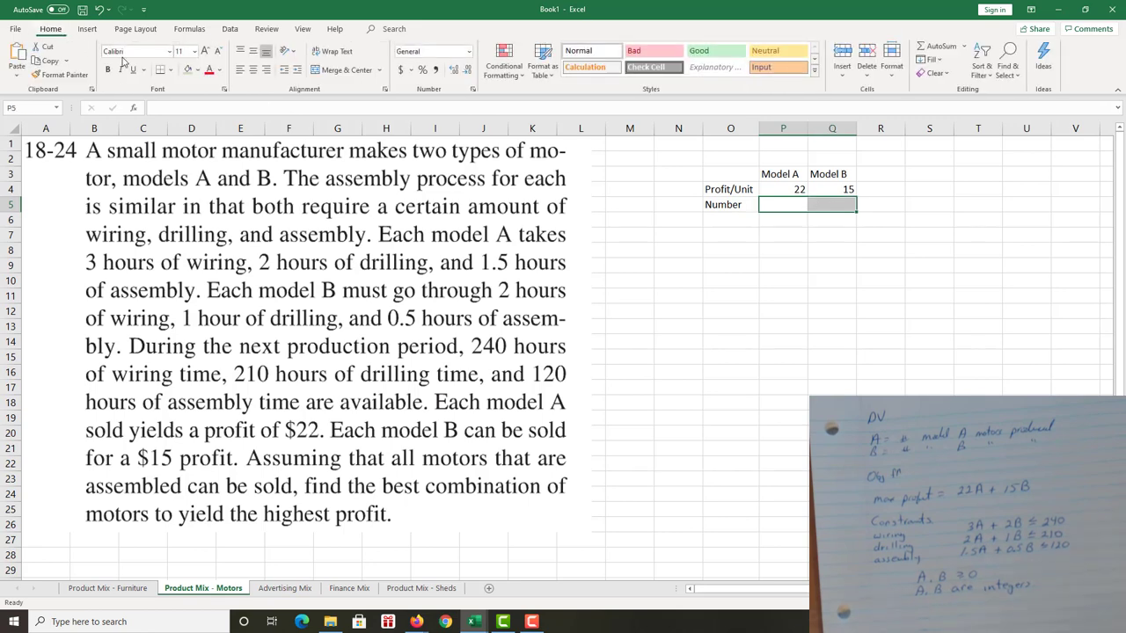
pyautogui.click(198, 71)
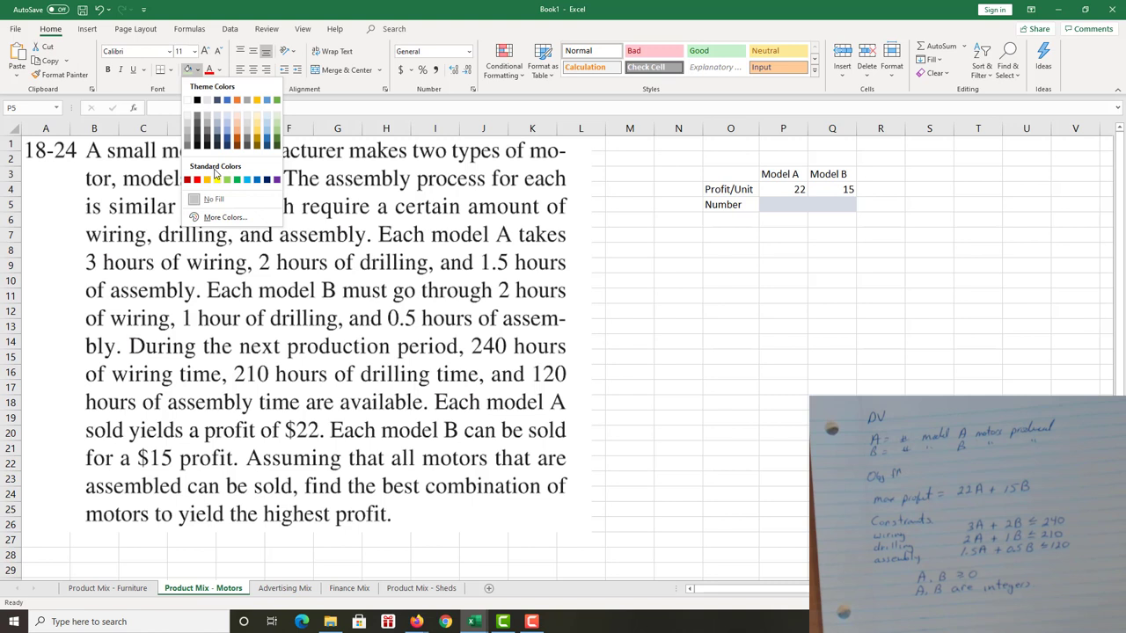
pyautogui.click(217, 180)
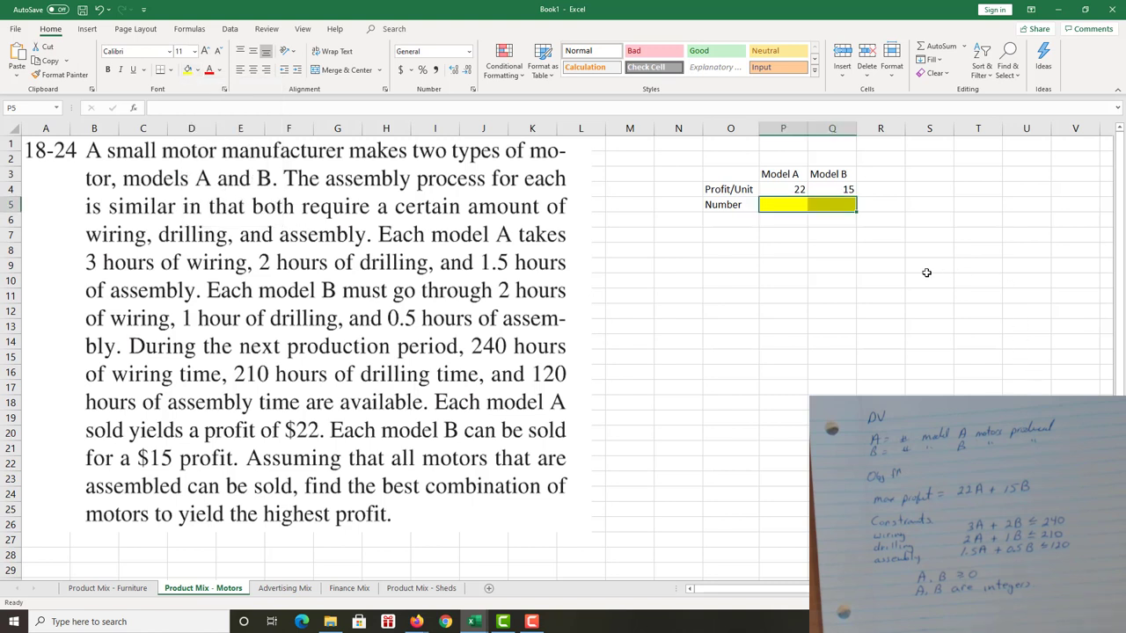
pyautogui.click(877, 224)
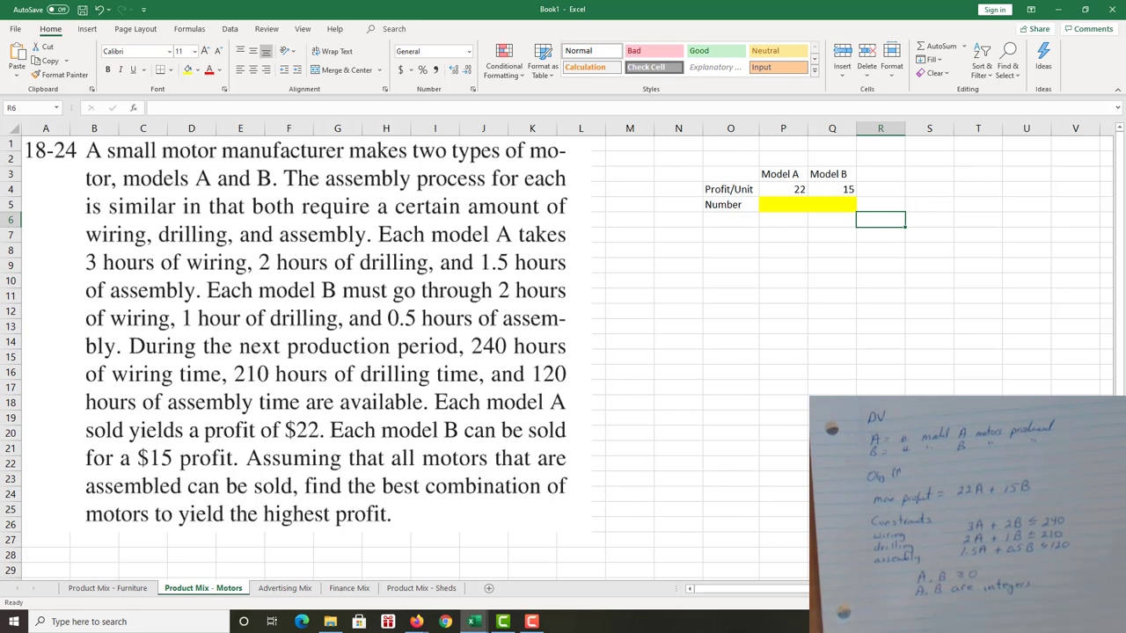
# Step: Type a 'Profit' label in S4 and fill S5 below it light green
pyautogui.hscroll(2, 1018, 368)
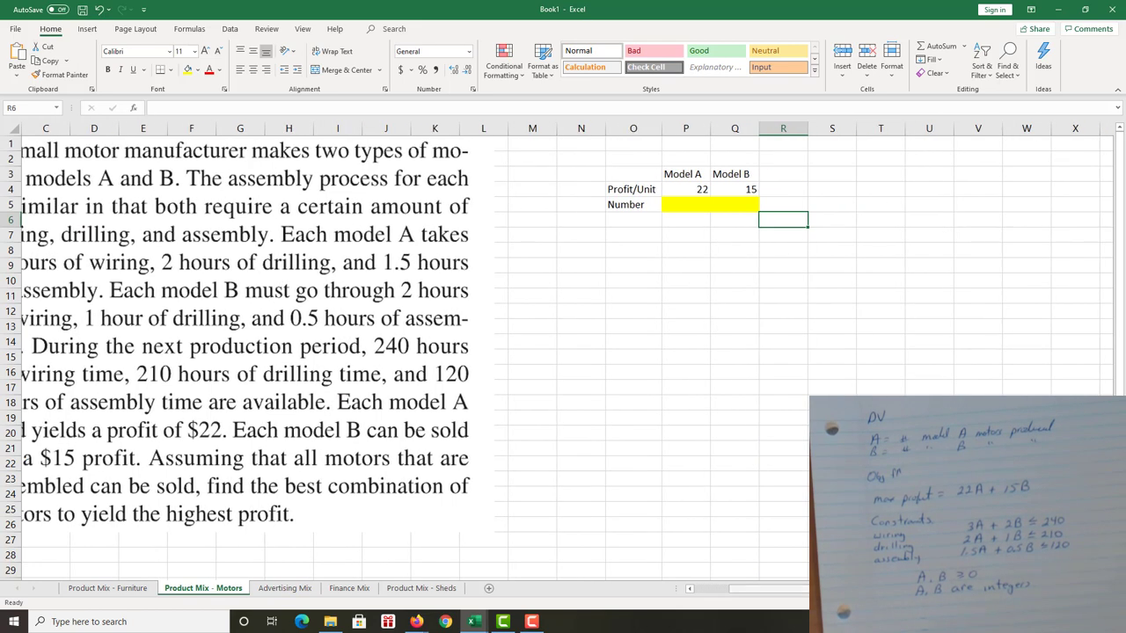
pyautogui.click(824, 191)
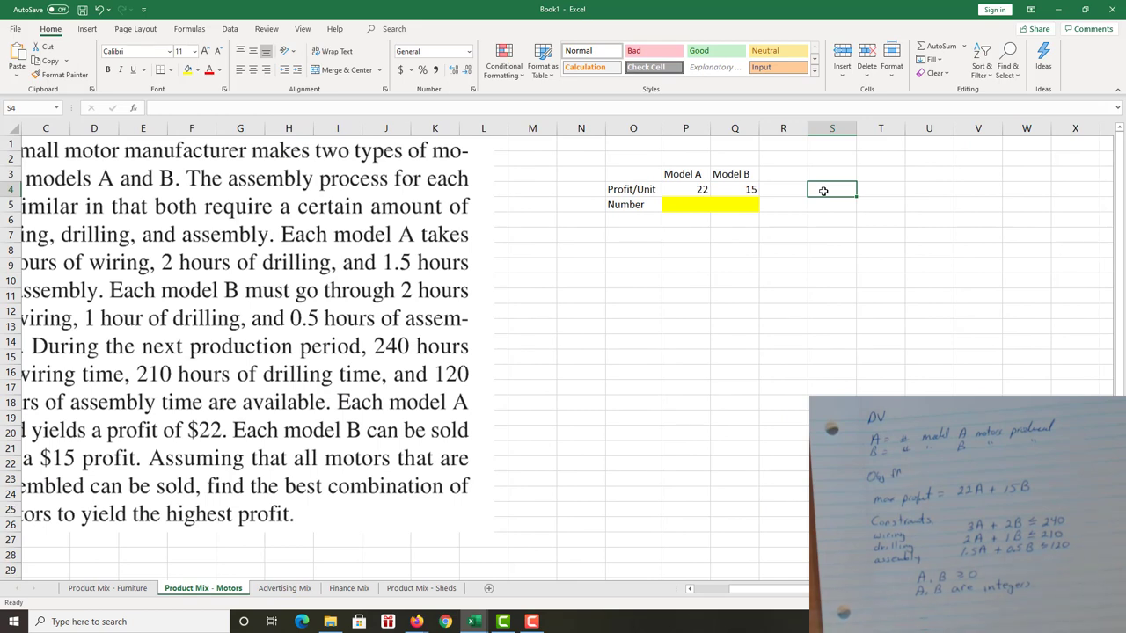
pyautogui.write('Profit')
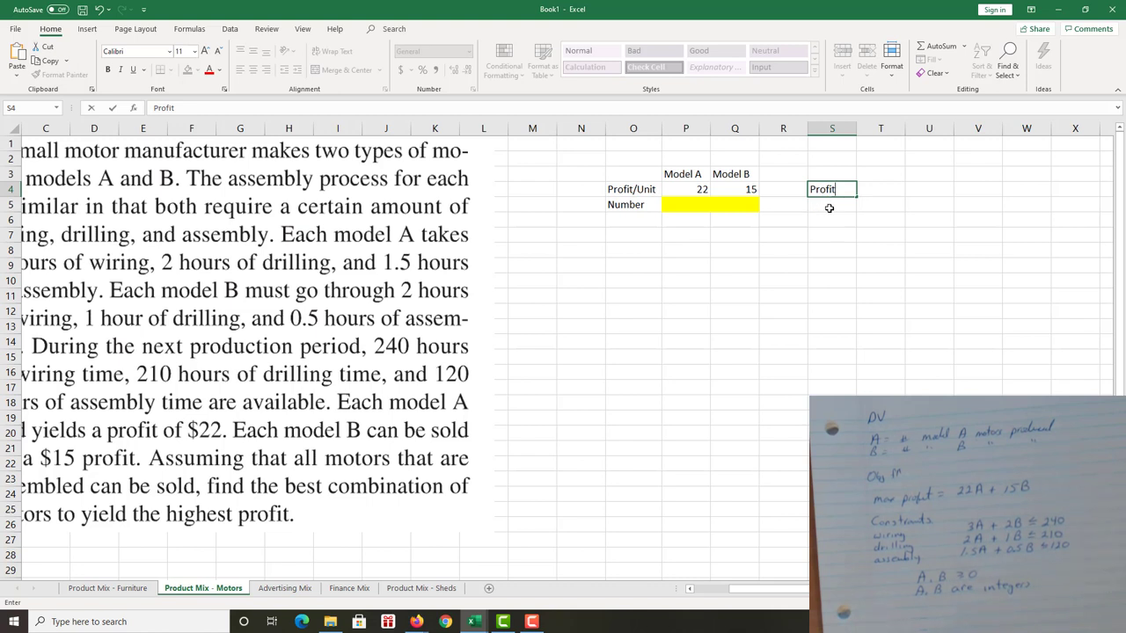
pyautogui.click(829, 205)
pyautogui.click(198, 70)
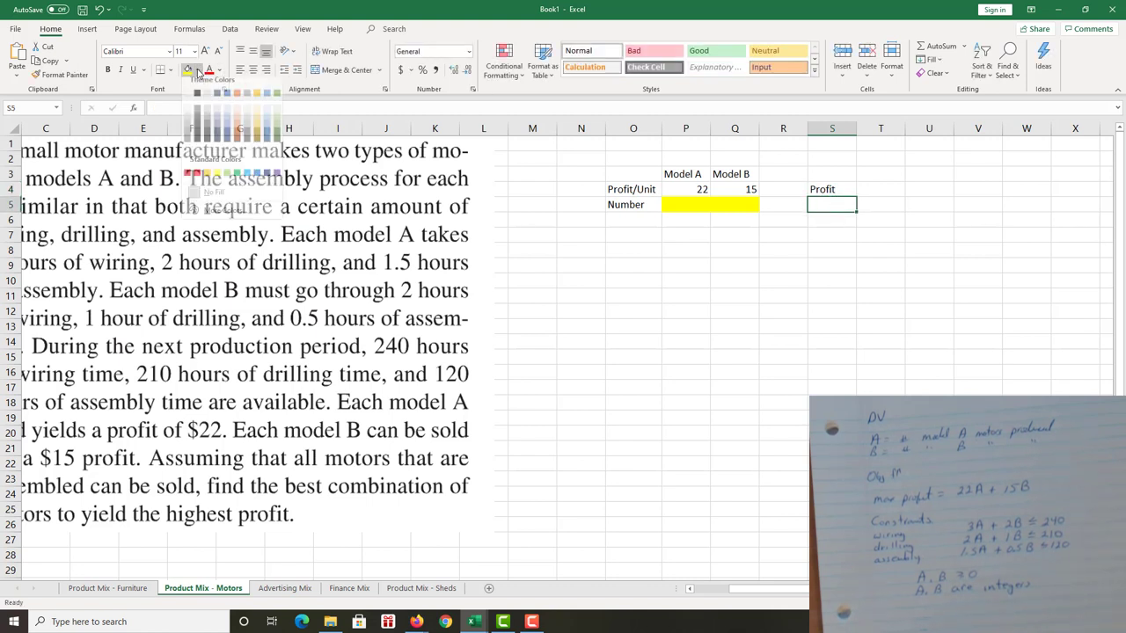
pyautogui.click(276, 126)
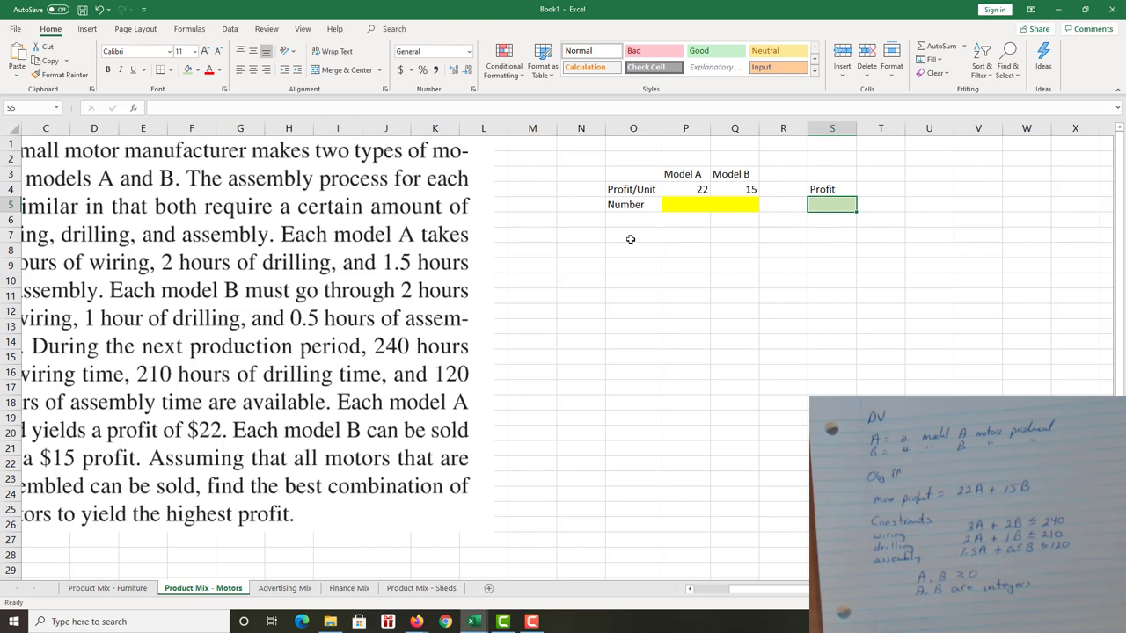
pyautogui.click(631, 239)
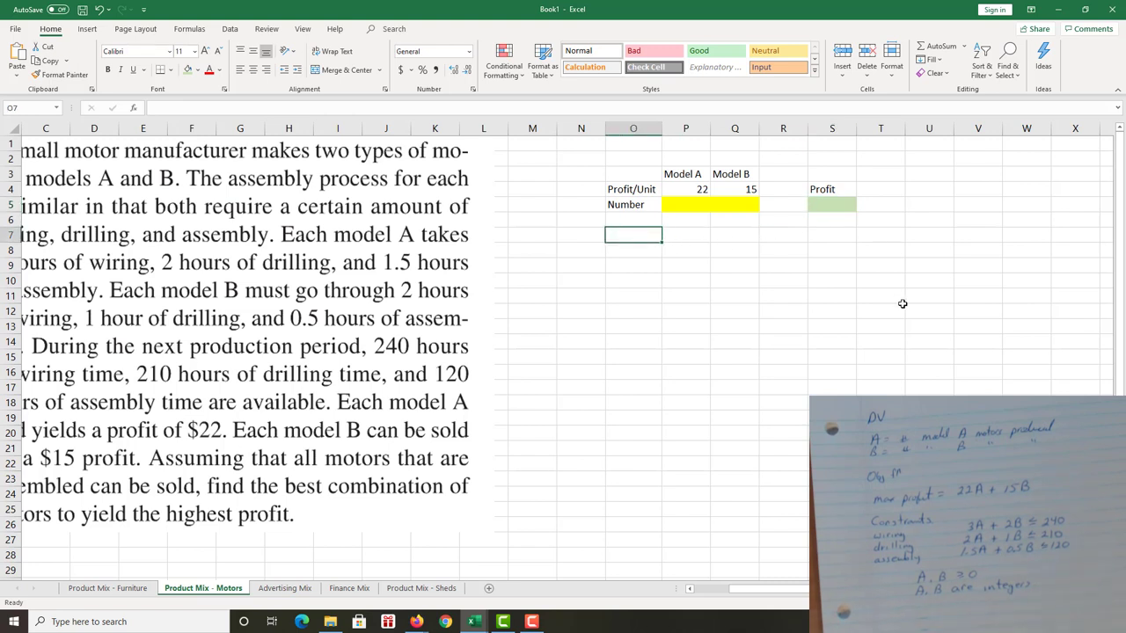
# Step: List 'Constraints', 'Wiring', 'Drilling' and 'Assembly' labels down column O
pyautogui.write('Constrai')
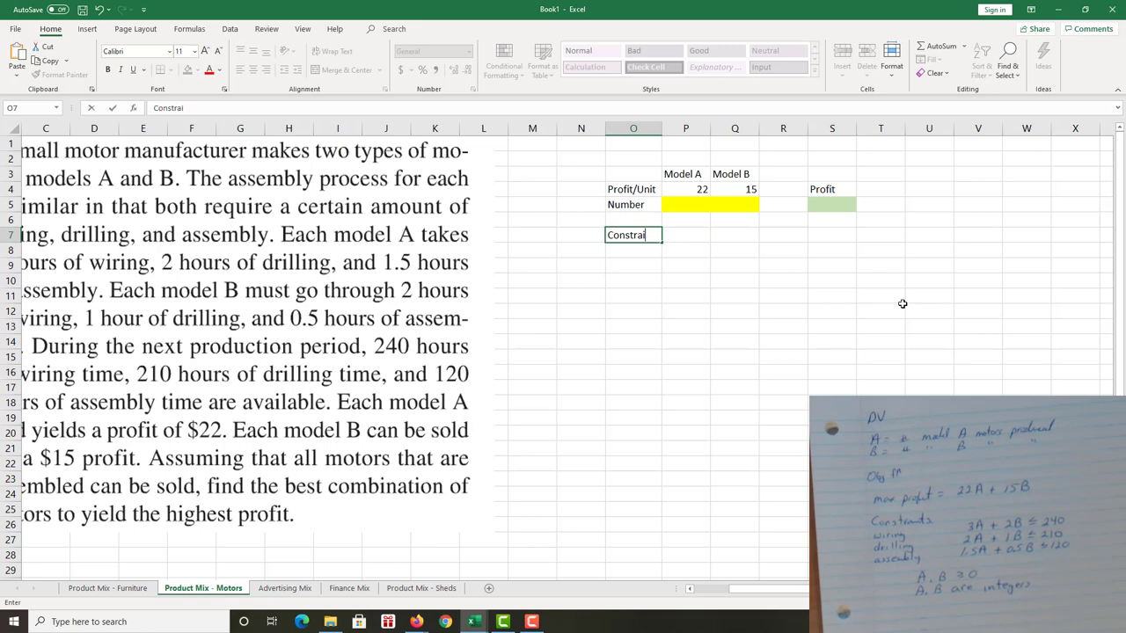
pyautogui.write('nts')
pyautogui.press('Return')
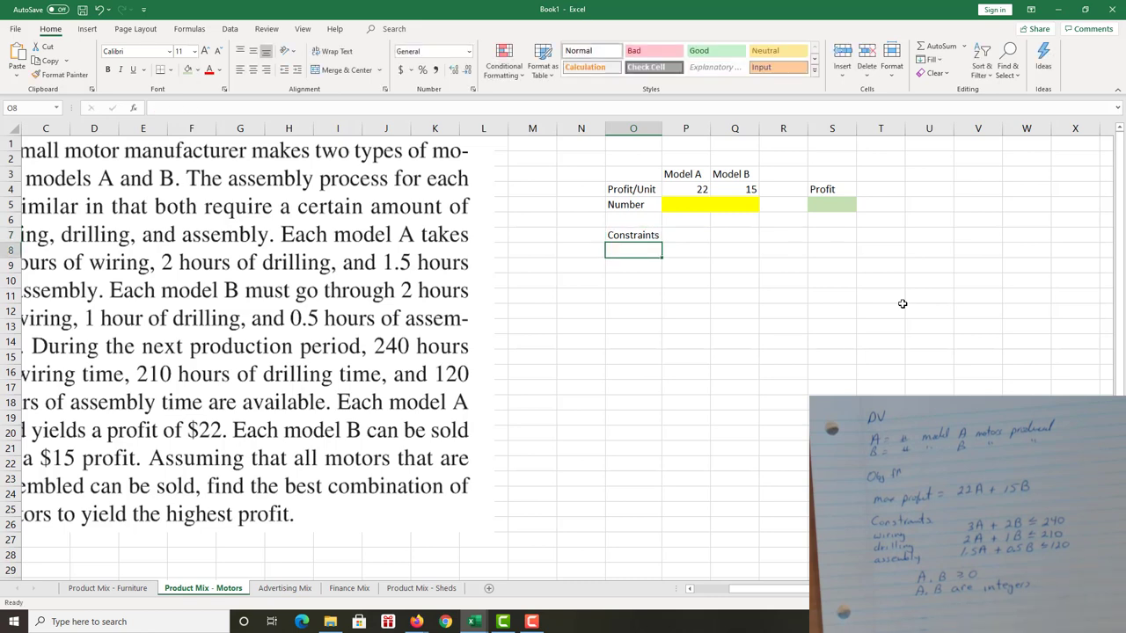
pyautogui.write('Wiring')
pyautogui.press('Return')
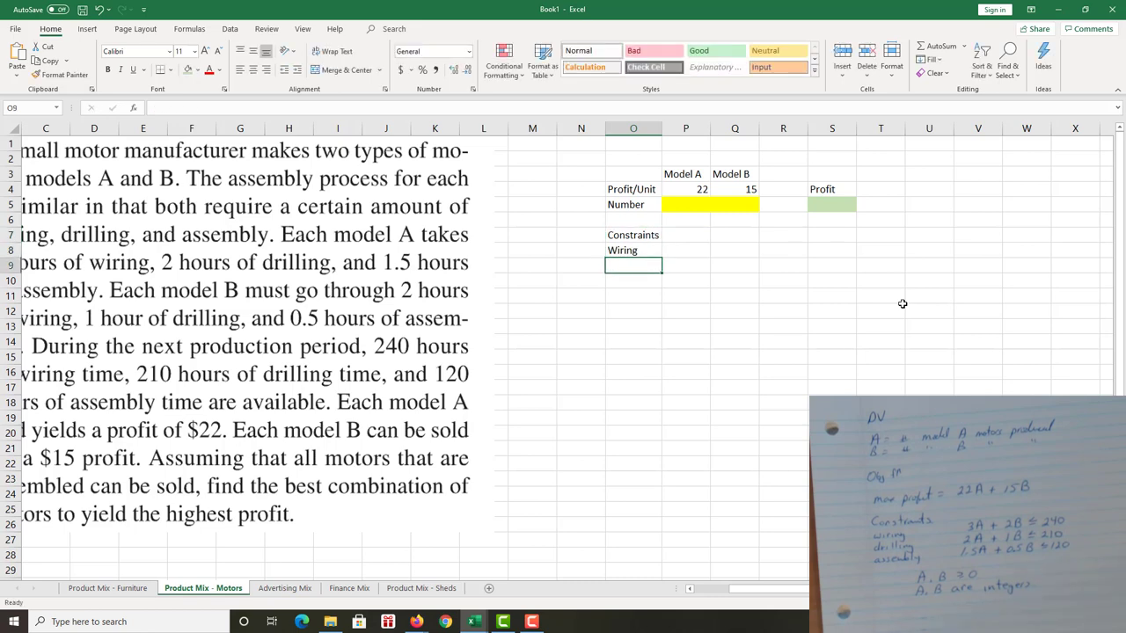
pyautogui.write('Drilling')
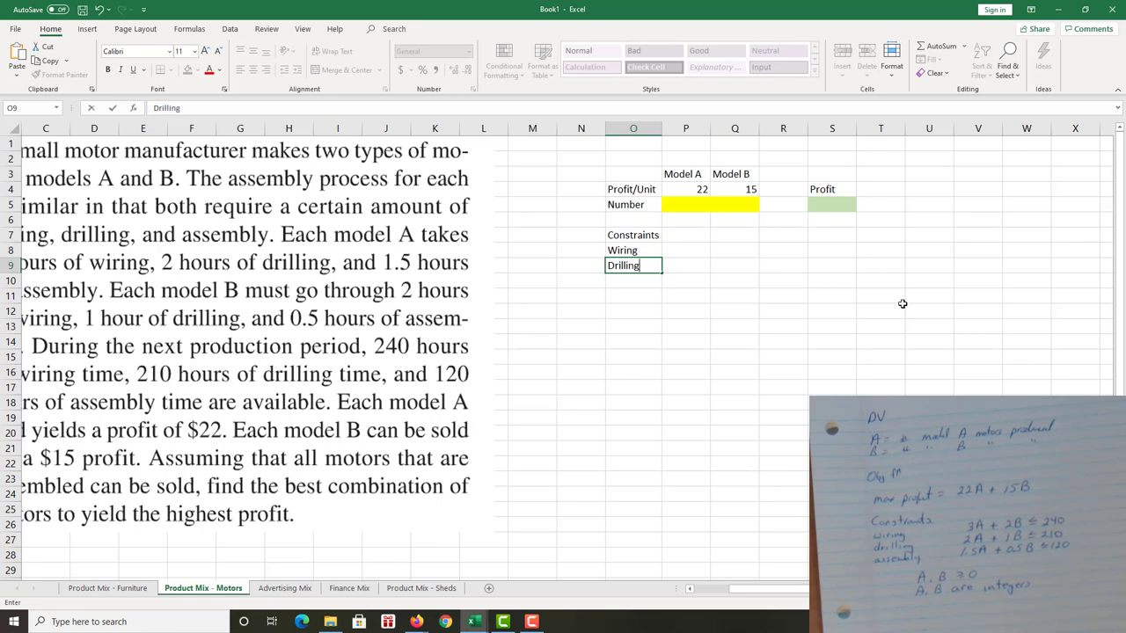
pyautogui.press('Return')
pyautogui.write('Ass')
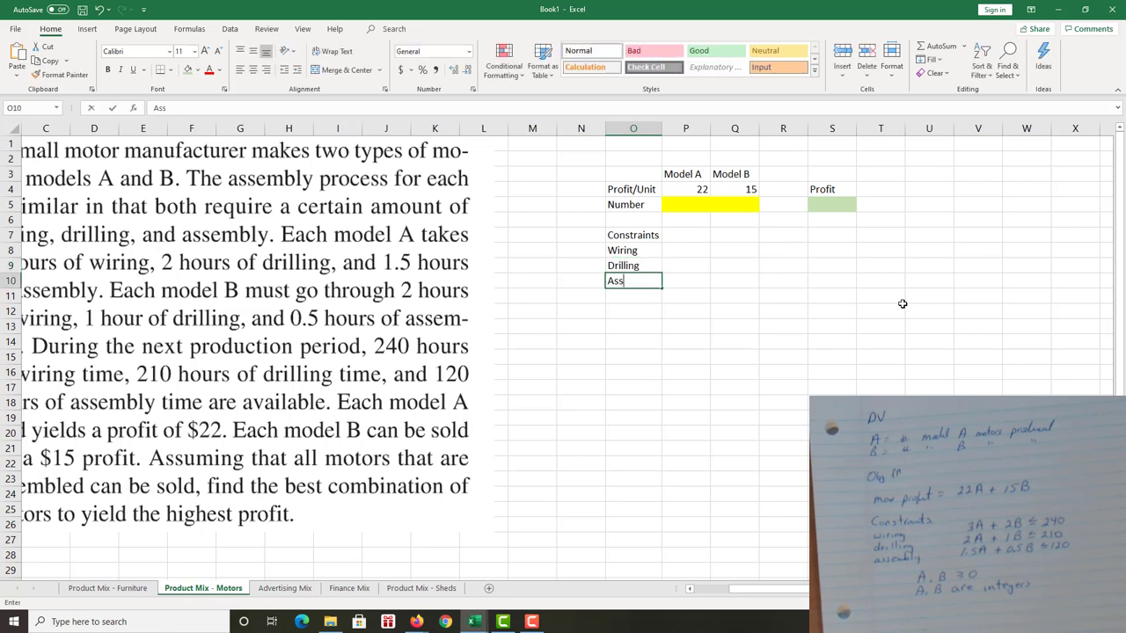
pyautogui.write('embly')
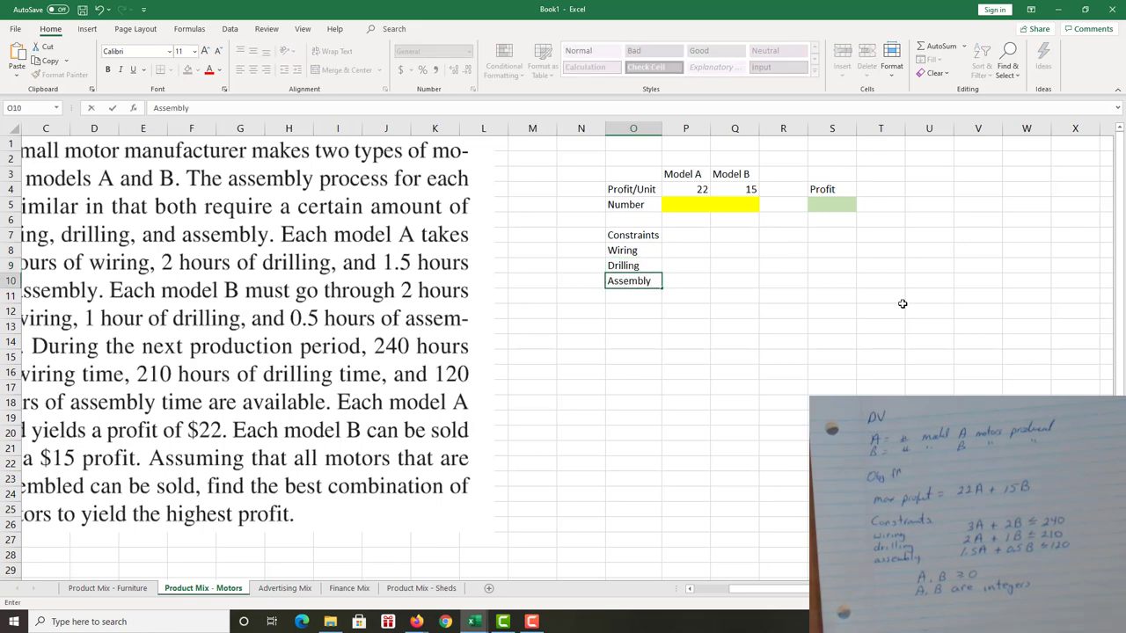
# Step: Enter Wiring hours 3 and 2, 'Used' and 'Limit' headings, and a 240 wiring limit
pyautogui.click(680, 252)
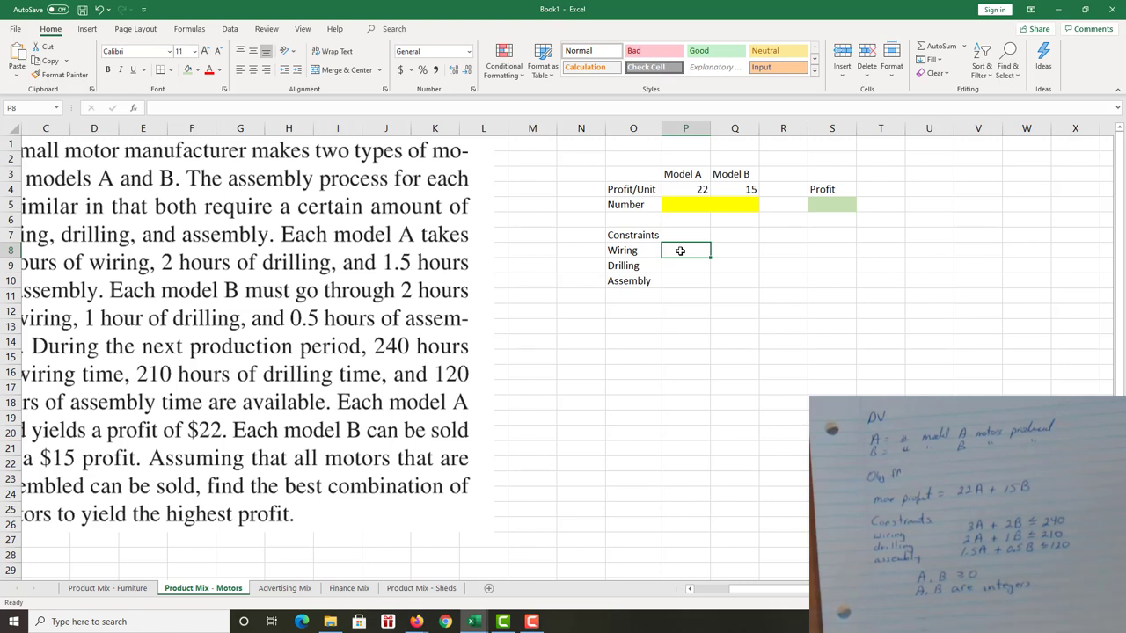
pyautogui.write('3')
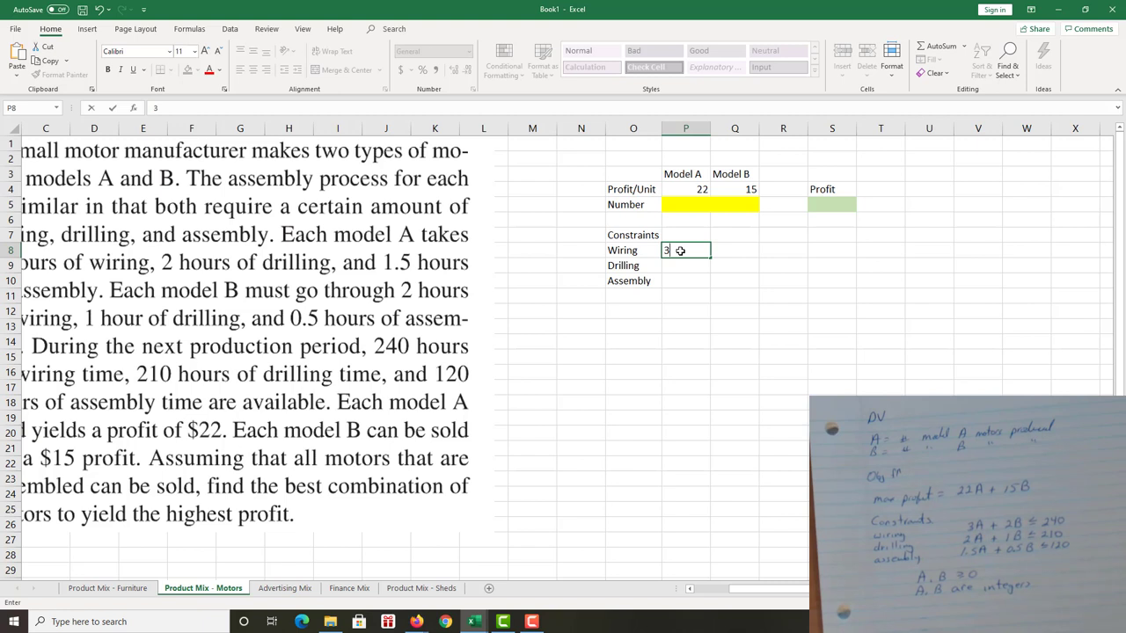
pyautogui.click(740, 250)
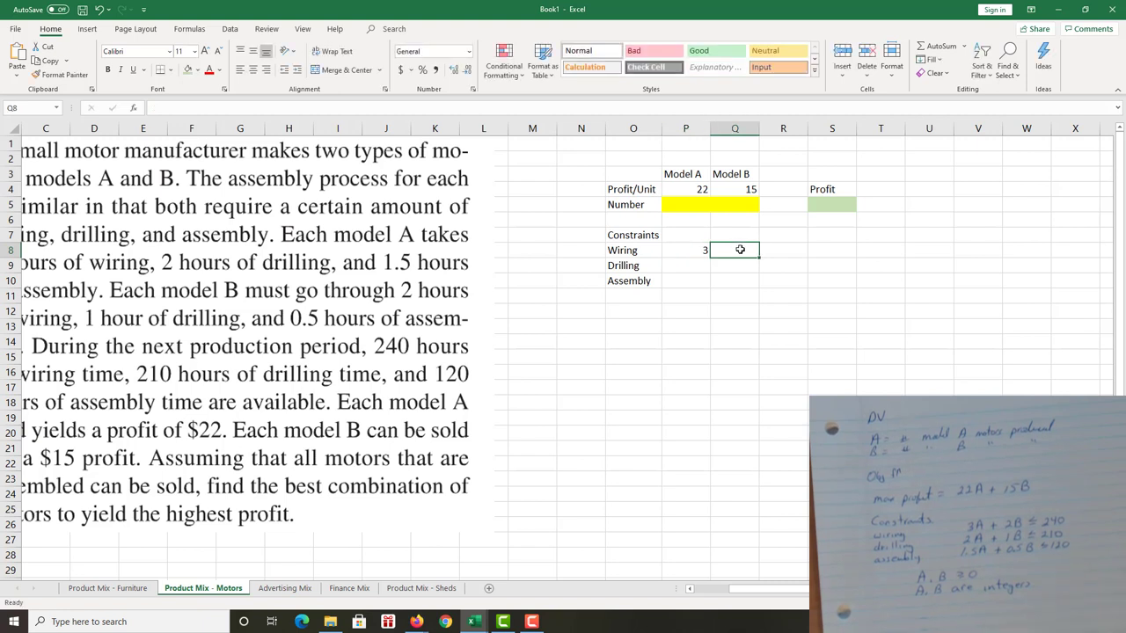
pyautogui.write('2')
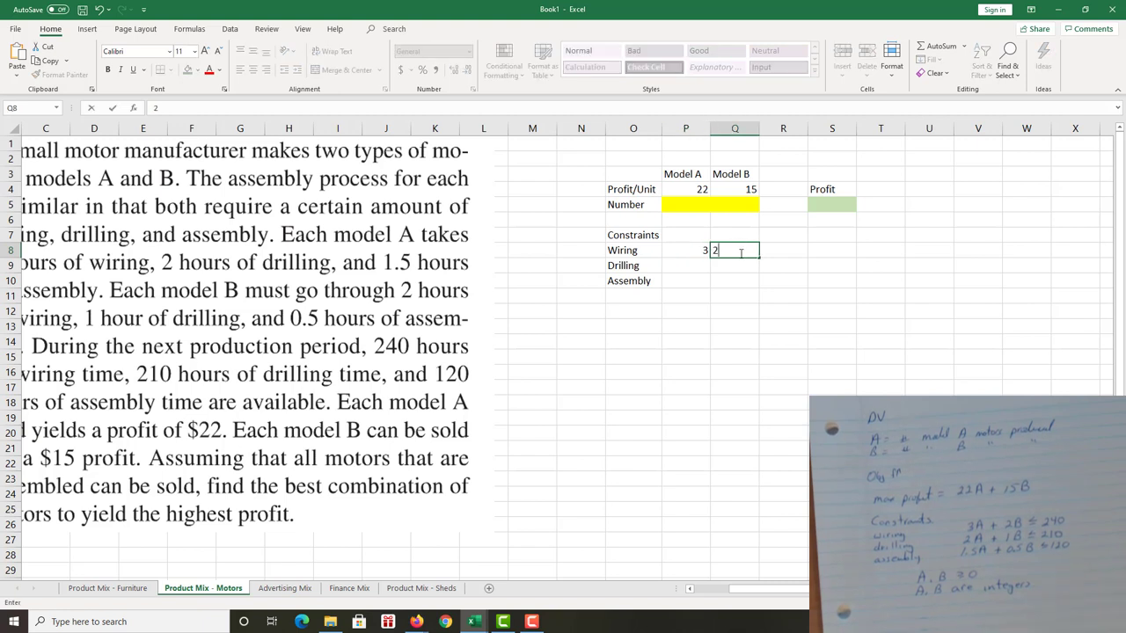
pyautogui.click(792, 237)
pyautogui.write('Used')
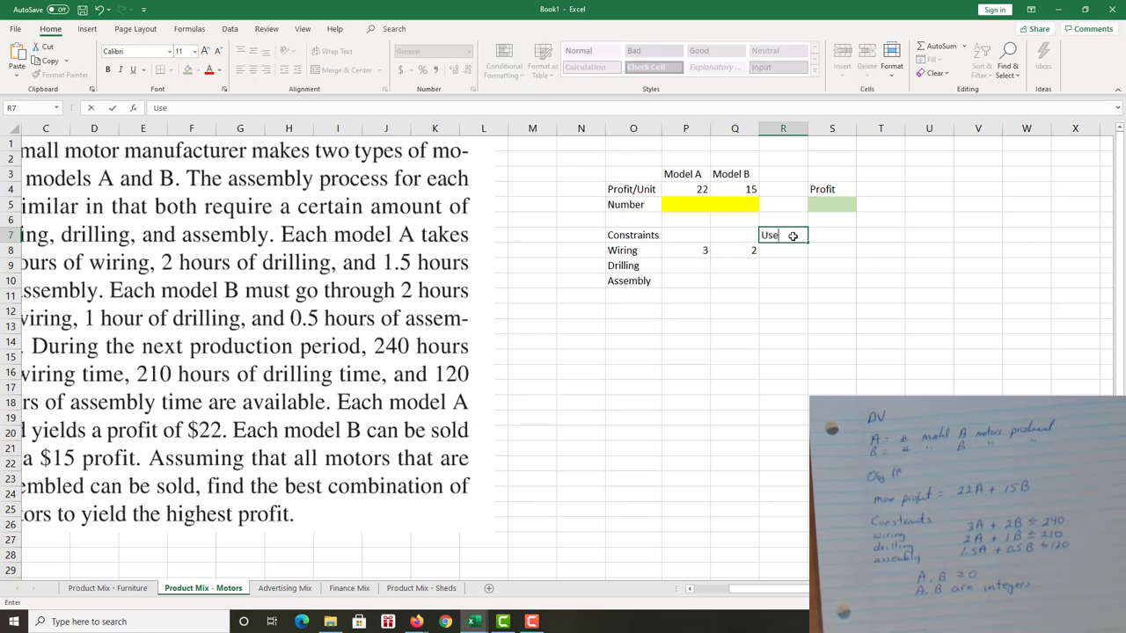
pyautogui.press('Tab')
pyautogui.press('Tab')
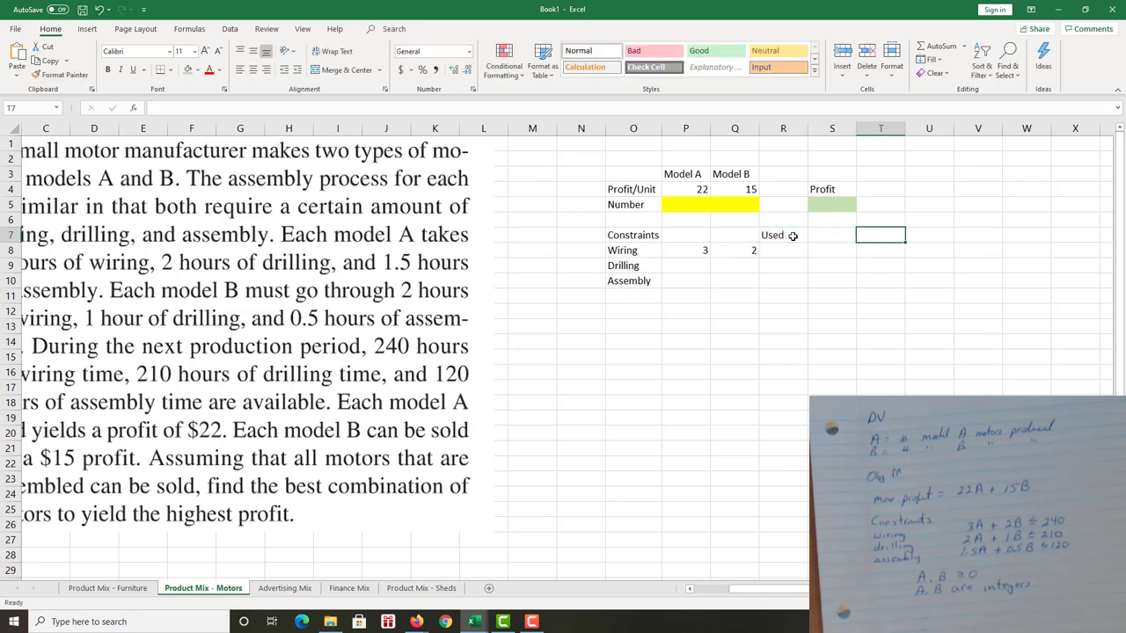
pyautogui.write('Limit')
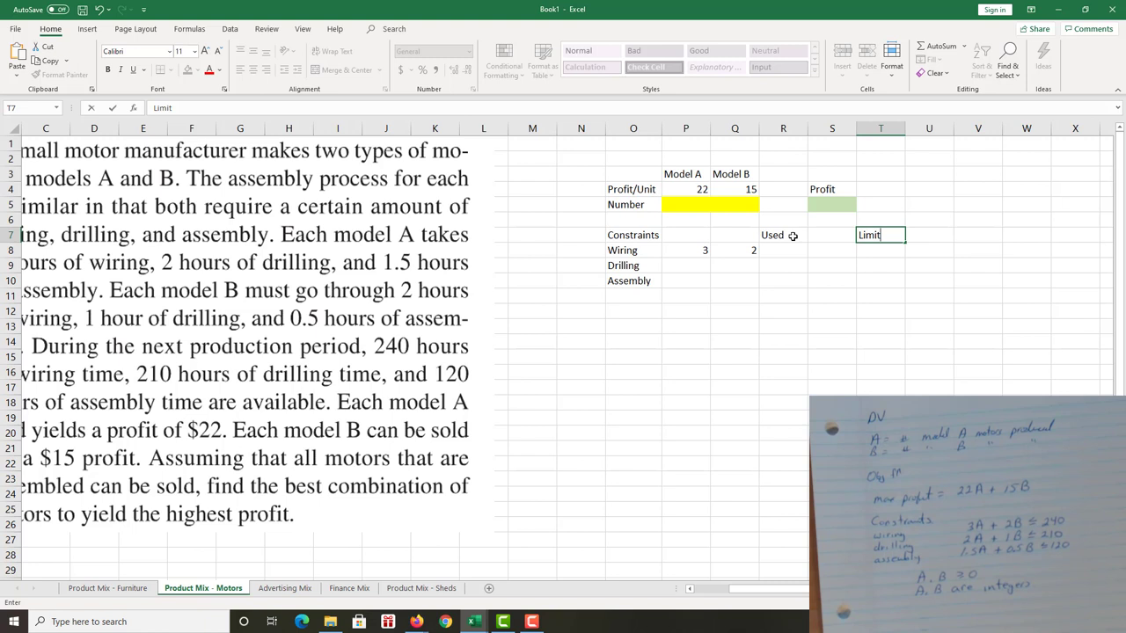
pyautogui.press('Return')
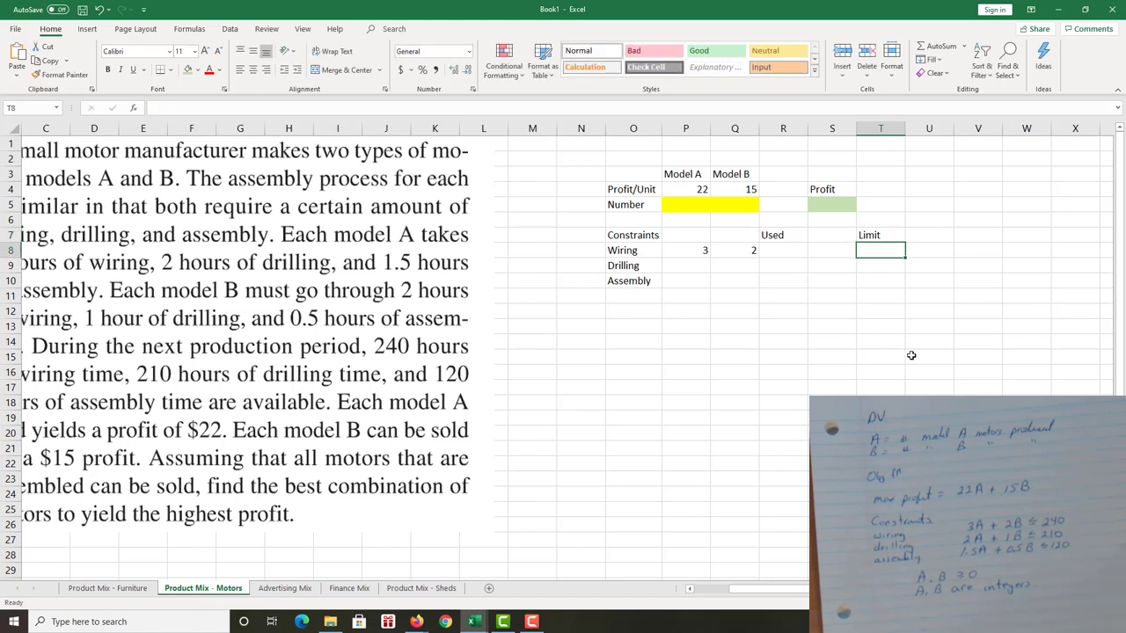
pyautogui.write('240')
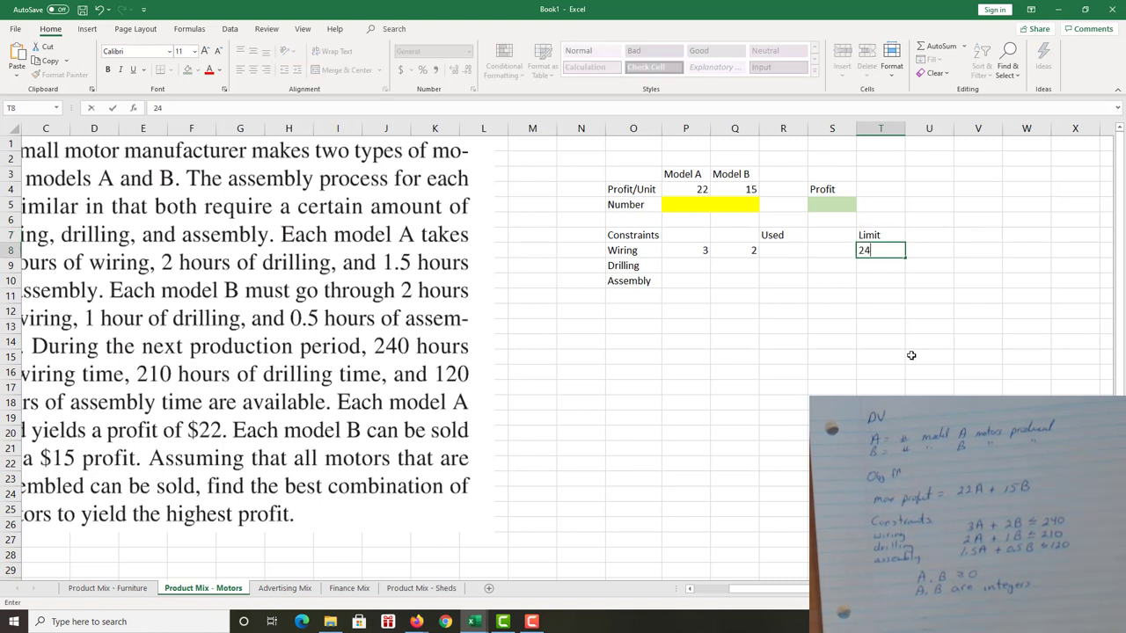
pyautogui.click(915, 295)
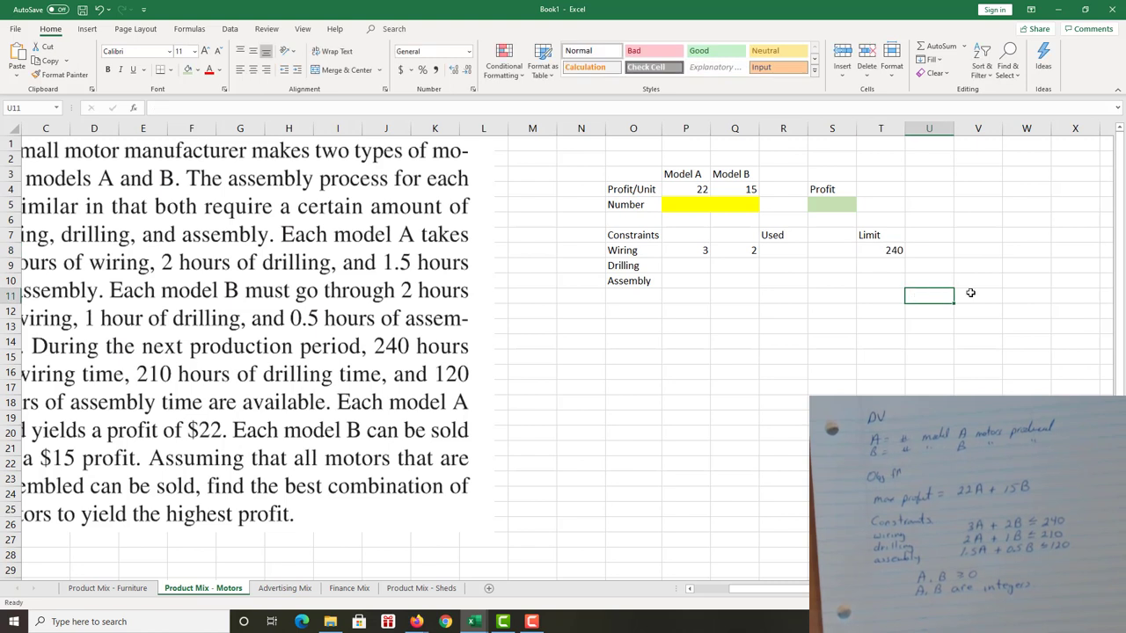
# Step: Put an underlined, centred < sign in S8 so it reads ≤
pyautogui.click(836, 250)
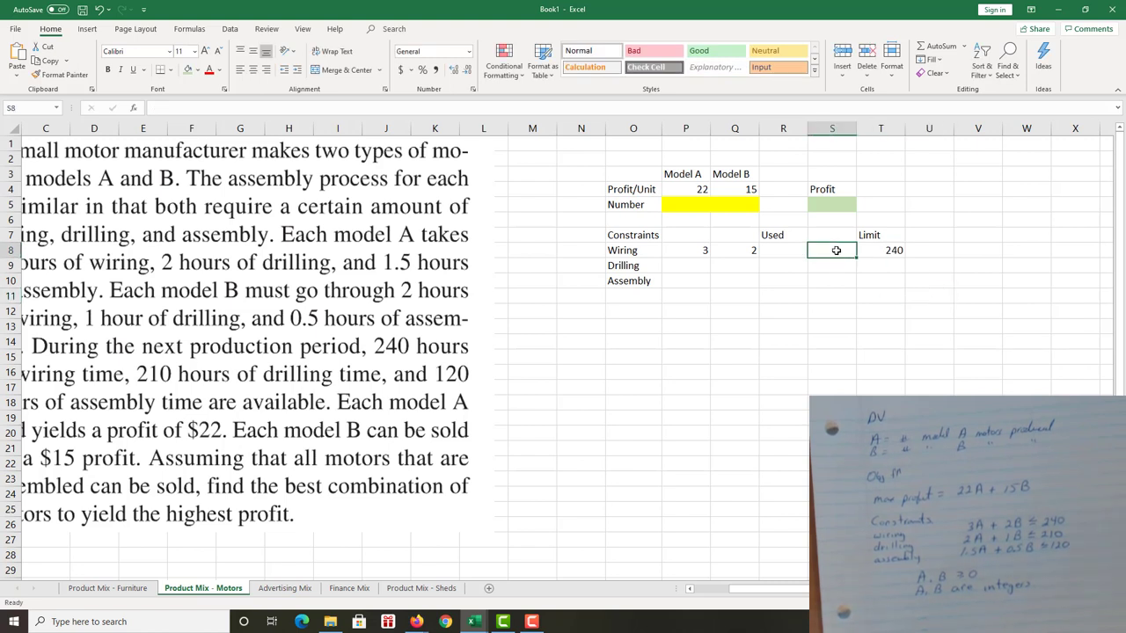
pyautogui.write('<')
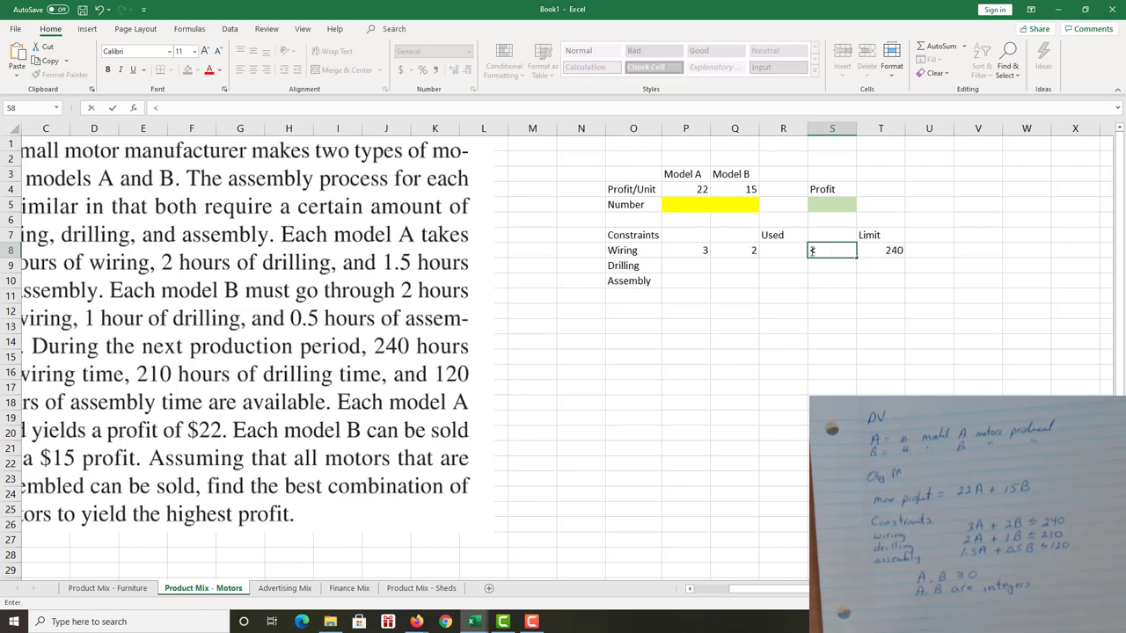
pyautogui.press('F2')
pyautogui.hotkey('shift', 'Left')
pyautogui.hotkey('ctrl', 'u')
pyautogui.press('Return')
pyautogui.click(836, 251)
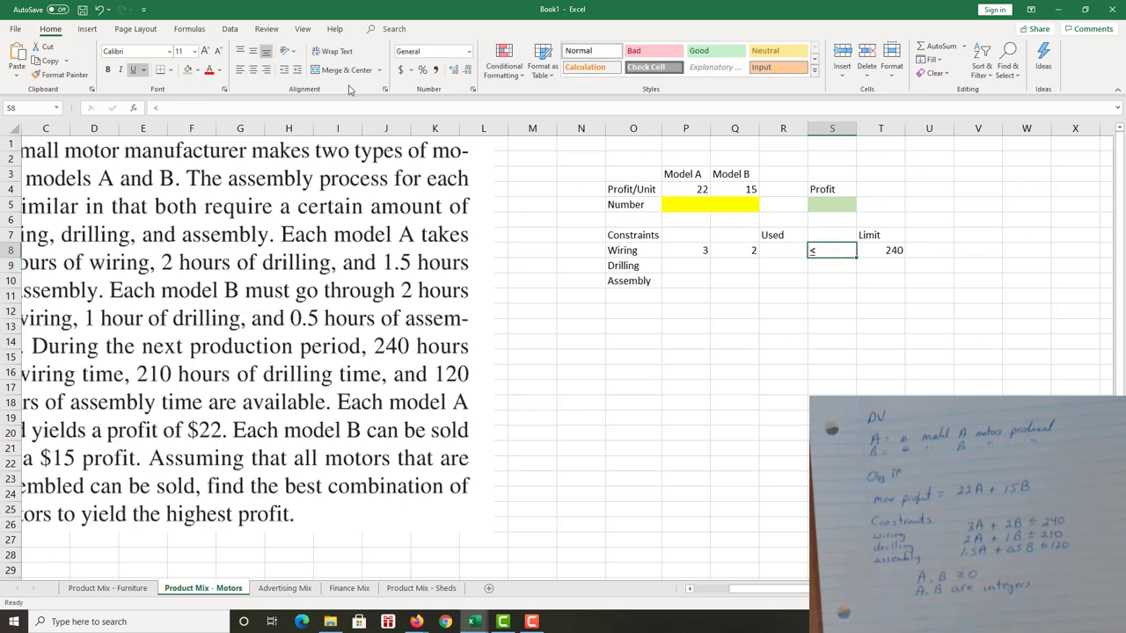
pyautogui.click(253, 75)
pyautogui.click(838, 294)
pyautogui.click(690, 266)
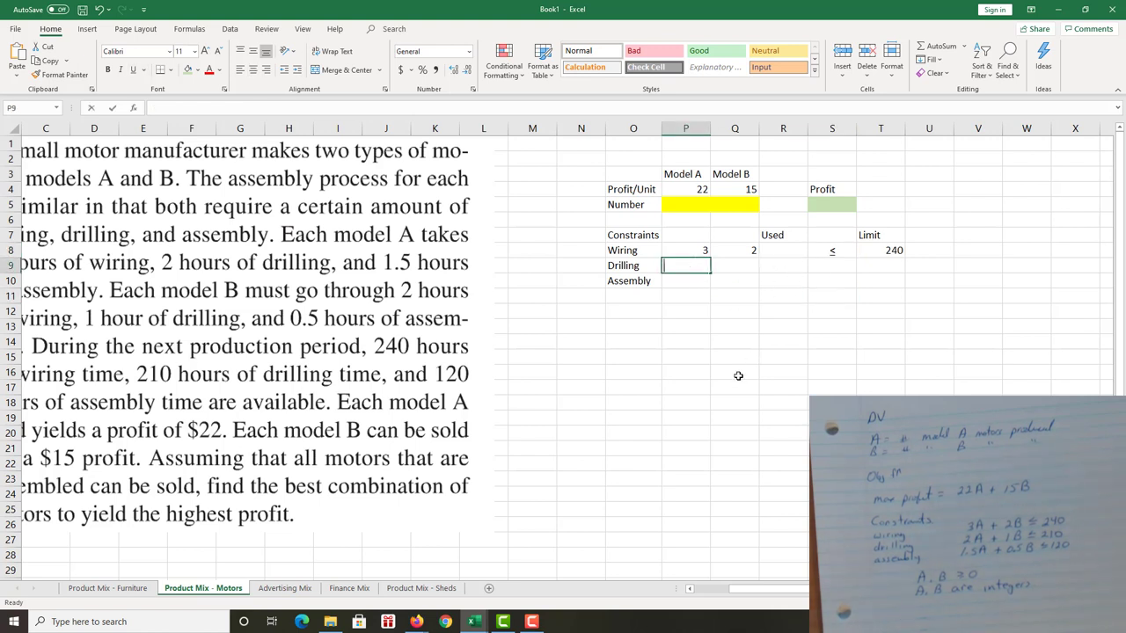
# Step: Fill the Drilling row with 2 and 1 hours, a copied ≤ sign and limit 210
pyautogui.write('2')
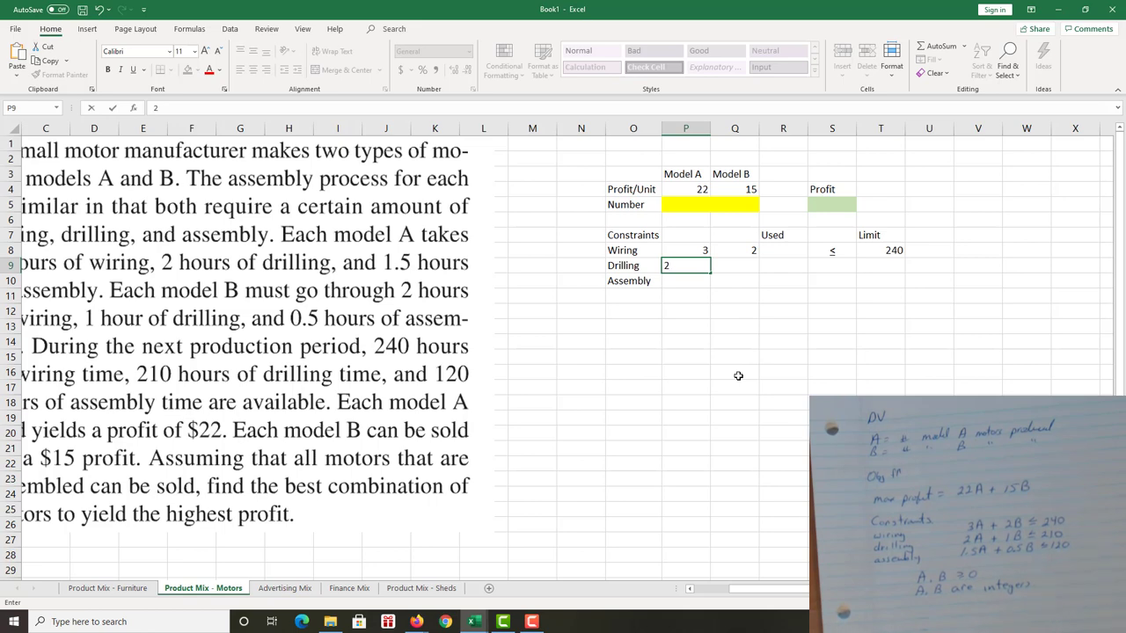
pyautogui.press('Tab')
pyautogui.write('1')
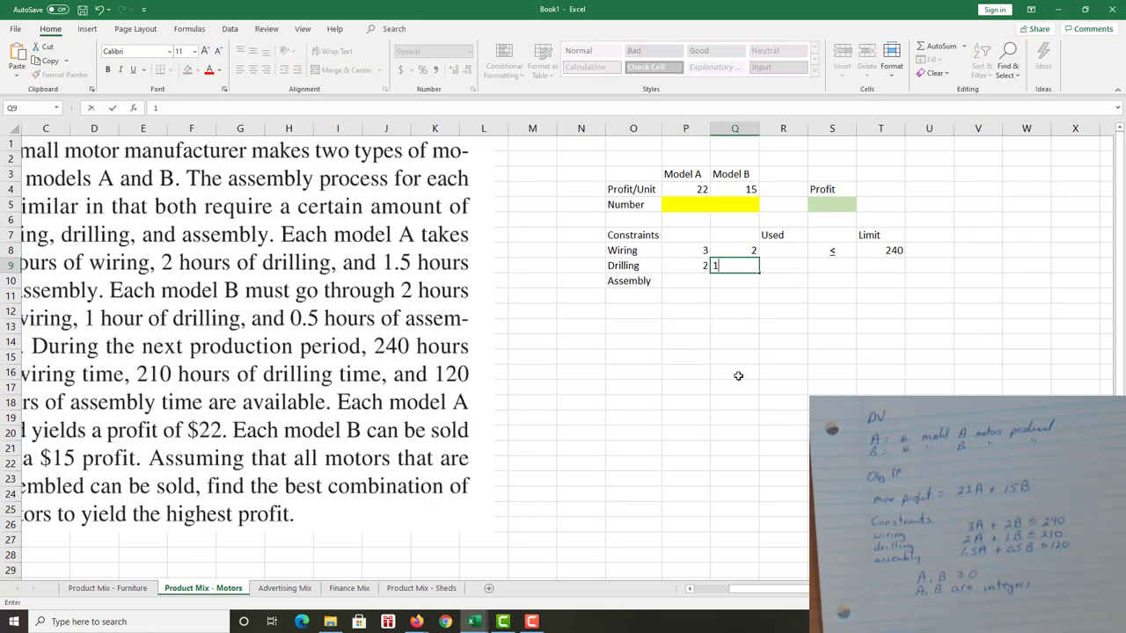
pyautogui.press('Tab')
pyautogui.press('Tab')
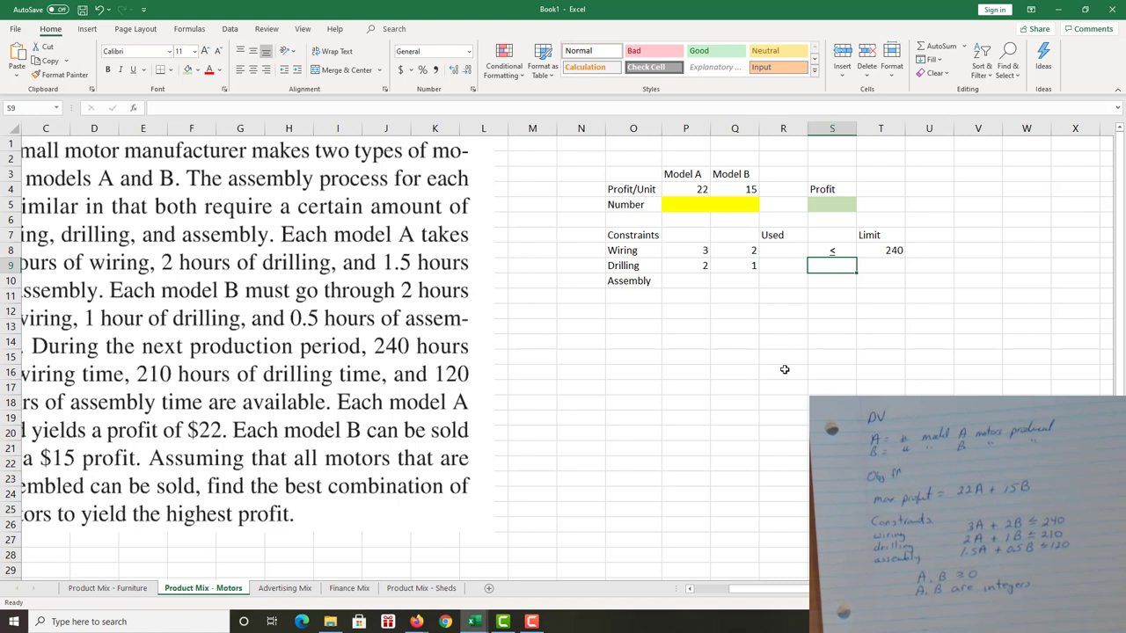
pyautogui.click(847, 253)
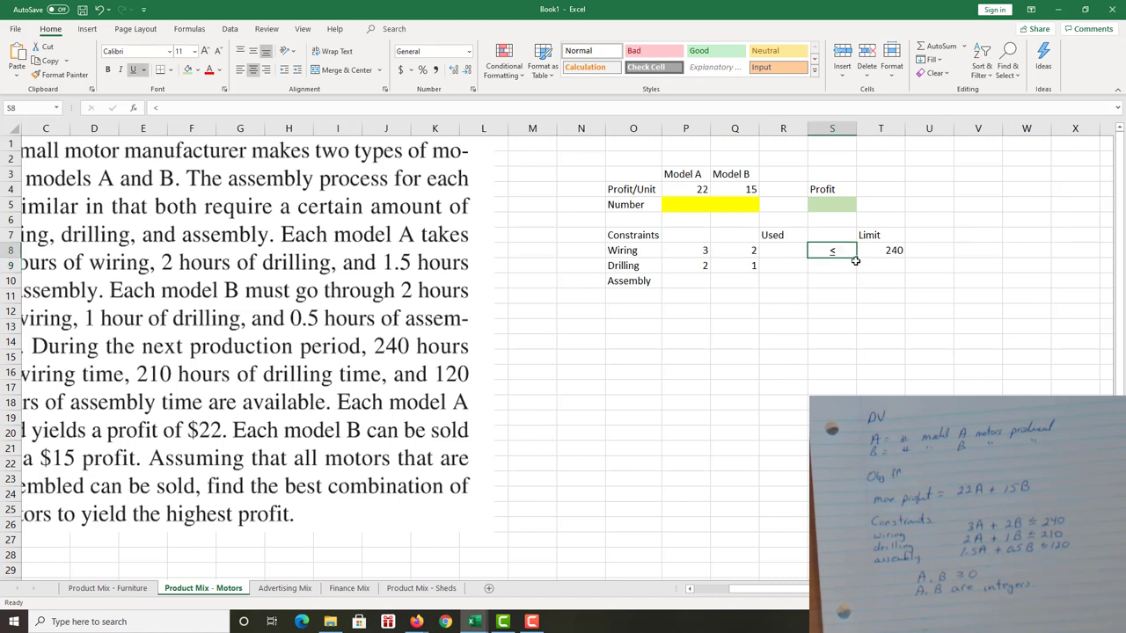
pyautogui.moveTo(856, 258)
pyautogui.mouseDown()
pyautogui.moveTo(864, 284)
pyautogui.moveTo(857, 264)
pyautogui.mouseUp()
pyautogui.click(899, 267)
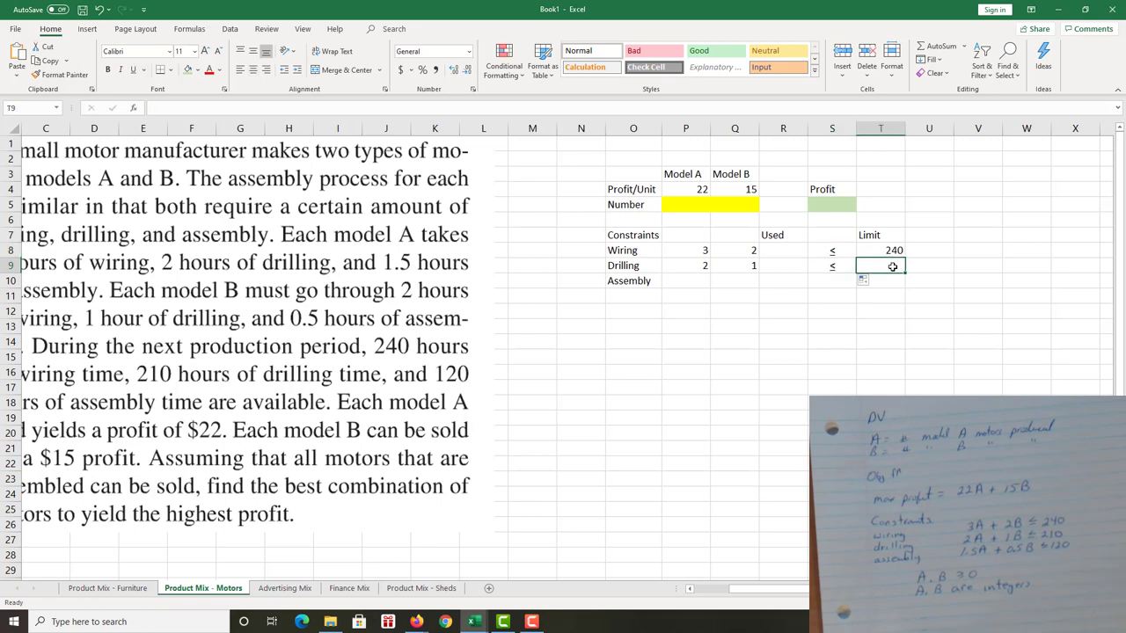
pyautogui.write('210')
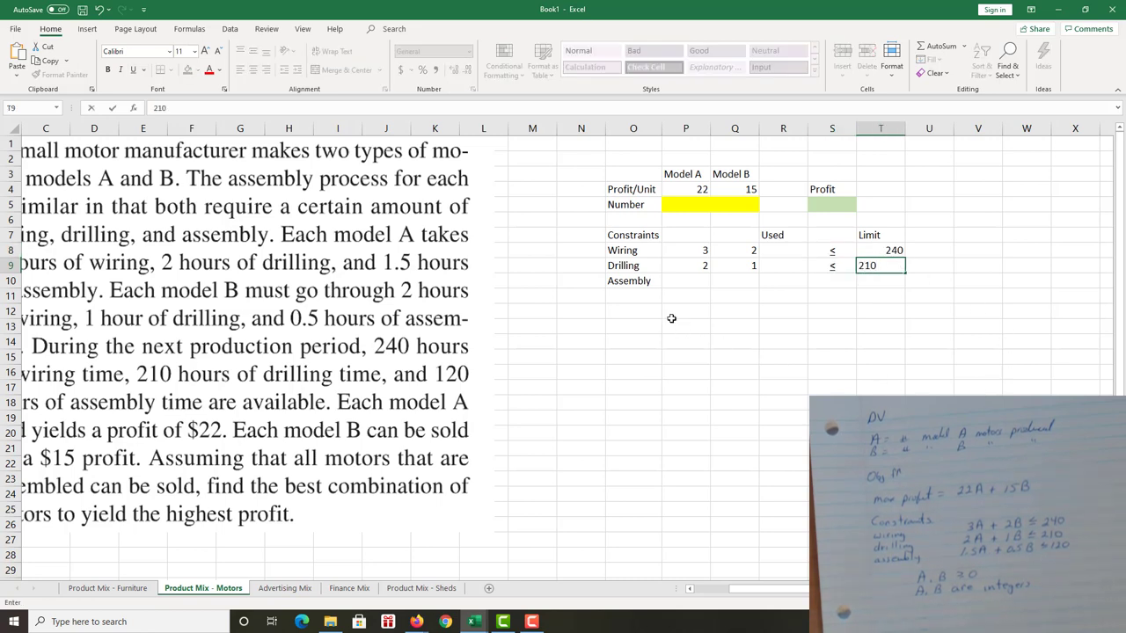
# Step: Fill the Assembly row with 1.5 and 0.5 hours, a copied ≤ sign and limit 120
pyautogui.click(683, 285)
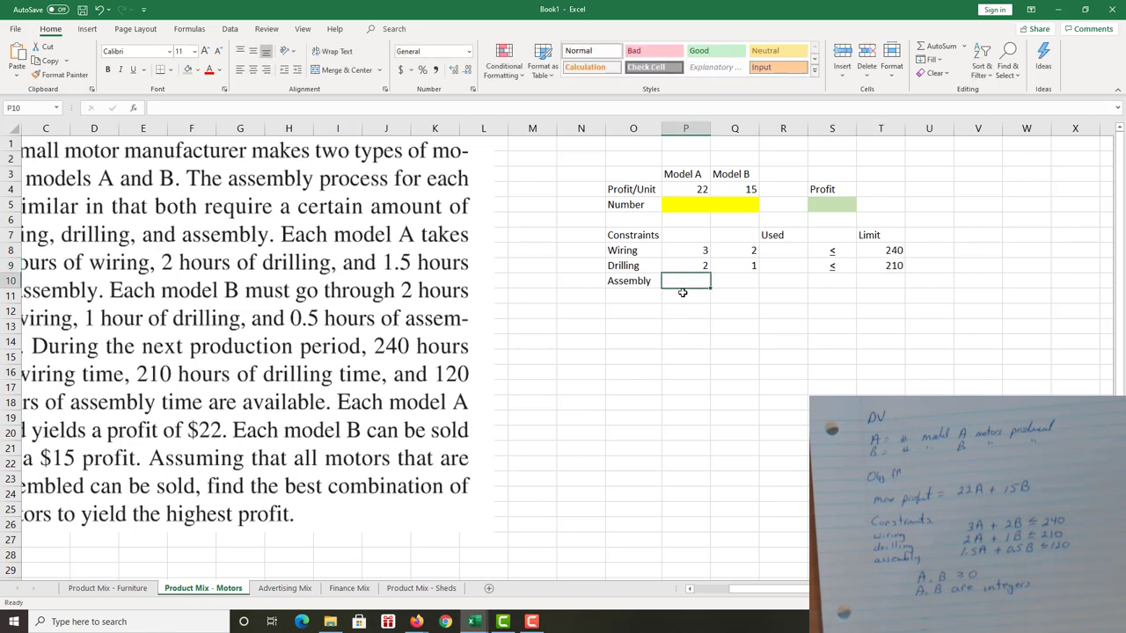
pyautogui.write('1.5')
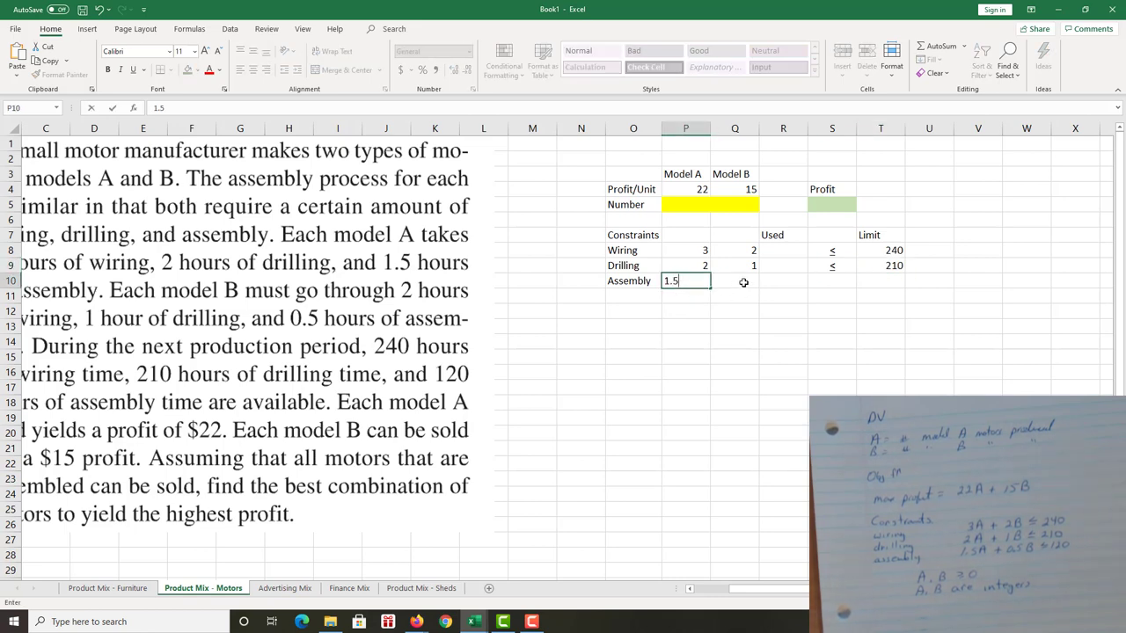
pyautogui.click(744, 283)
pyautogui.write('0.5')
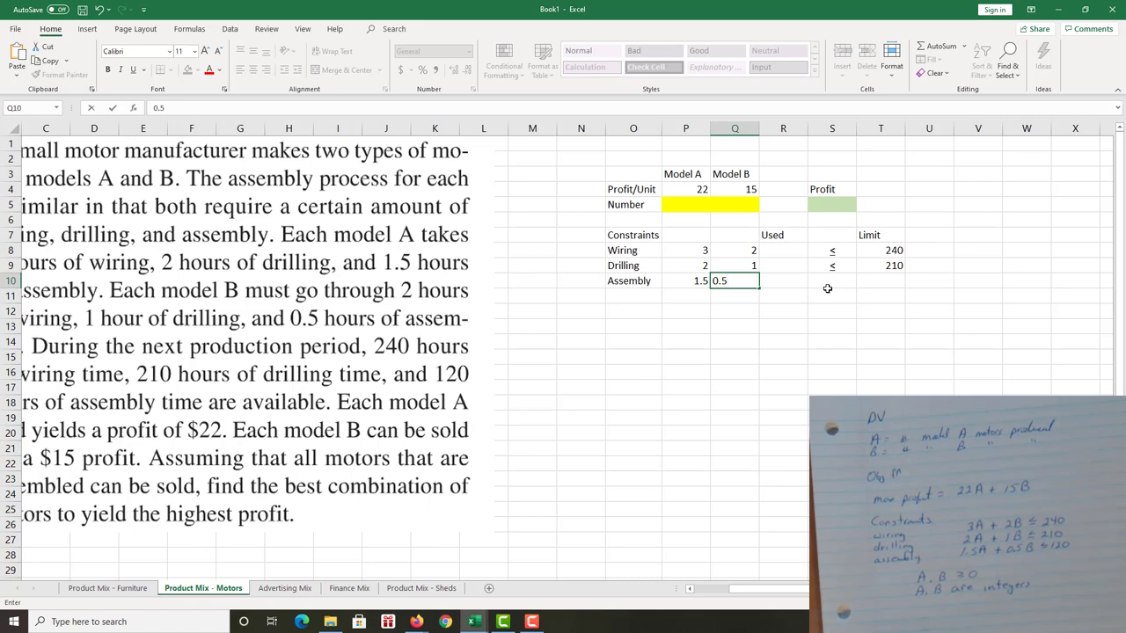
pyautogui.click(838, 268)
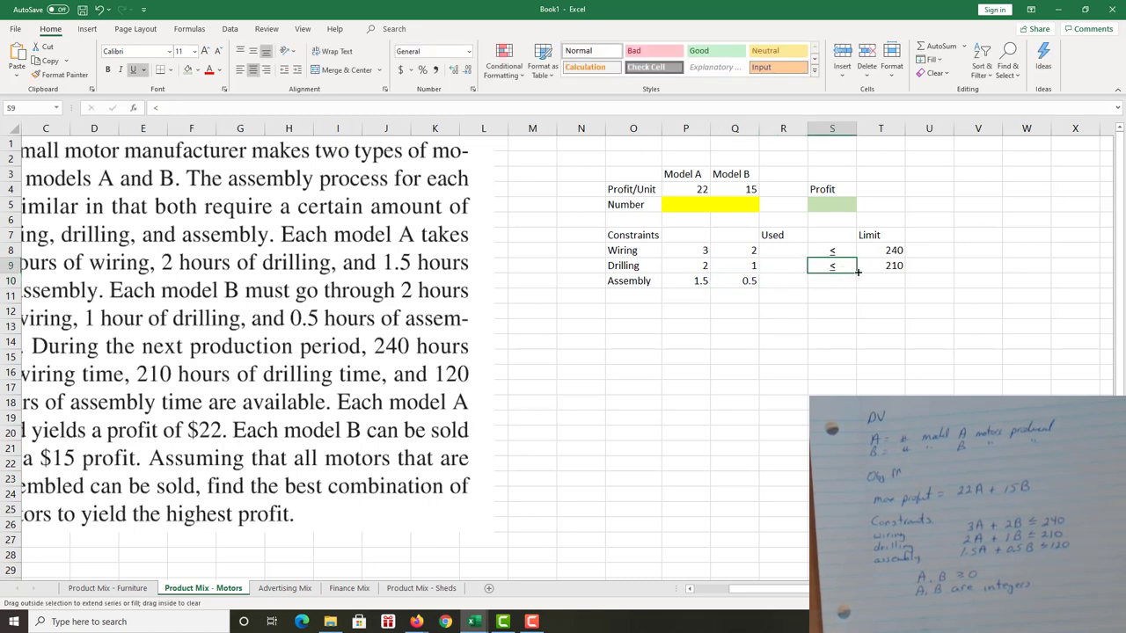
pyautogui.moveTo(857, 272); pyautogui.dragTo(858, 288)
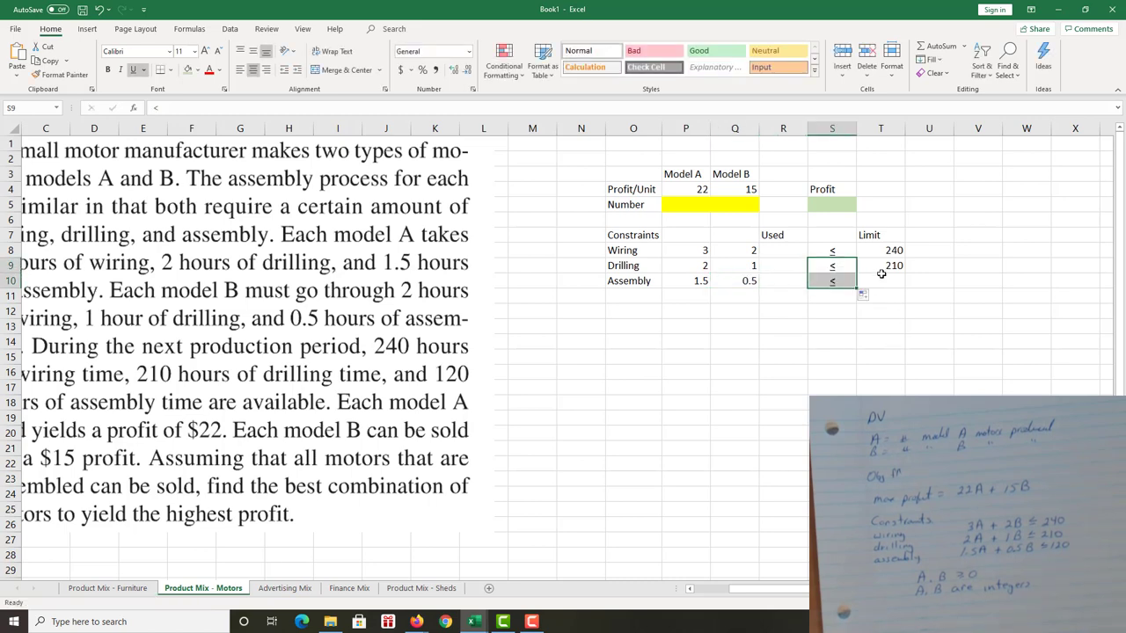
pyautogui.click(887, 280)
pyautogui.write('1')
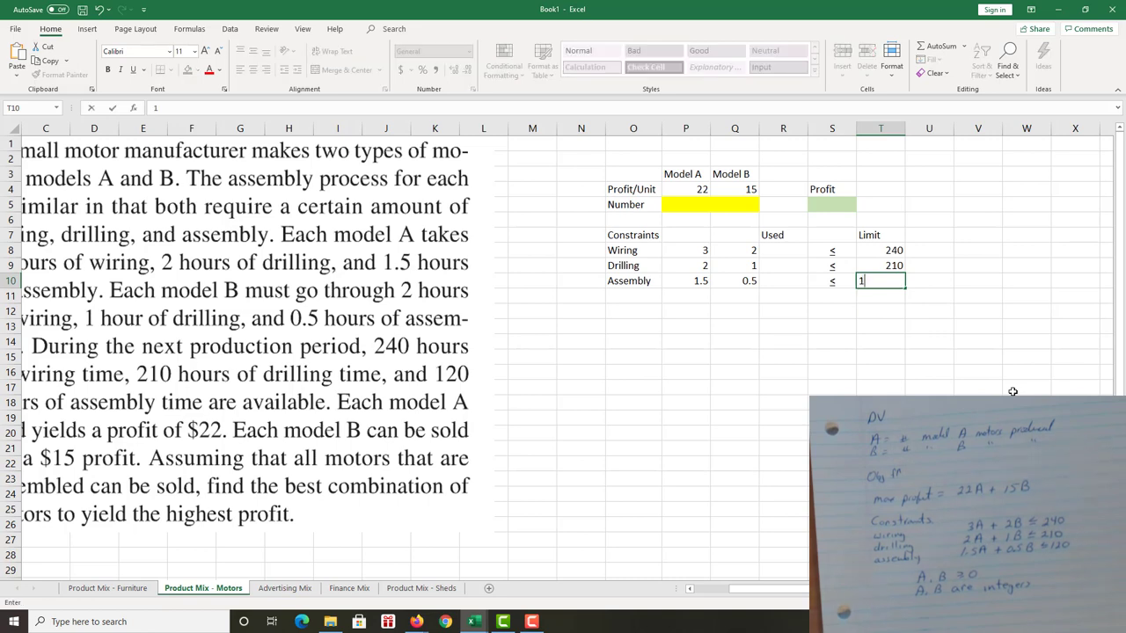
pyautogui.write('20')
pyautogui.press('Return')
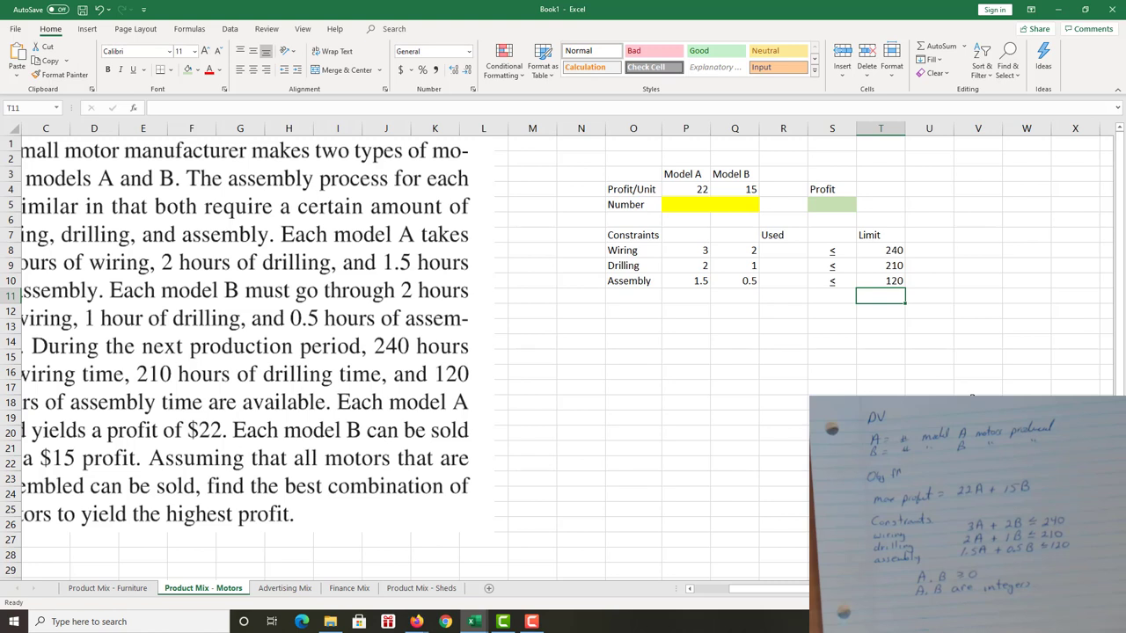
# Step: Enter =SUMPRODUCT(P4:Q4,P5:Q5) in S5
pyautogui.click(824, 205)
pyautogui.write('=sumpor')
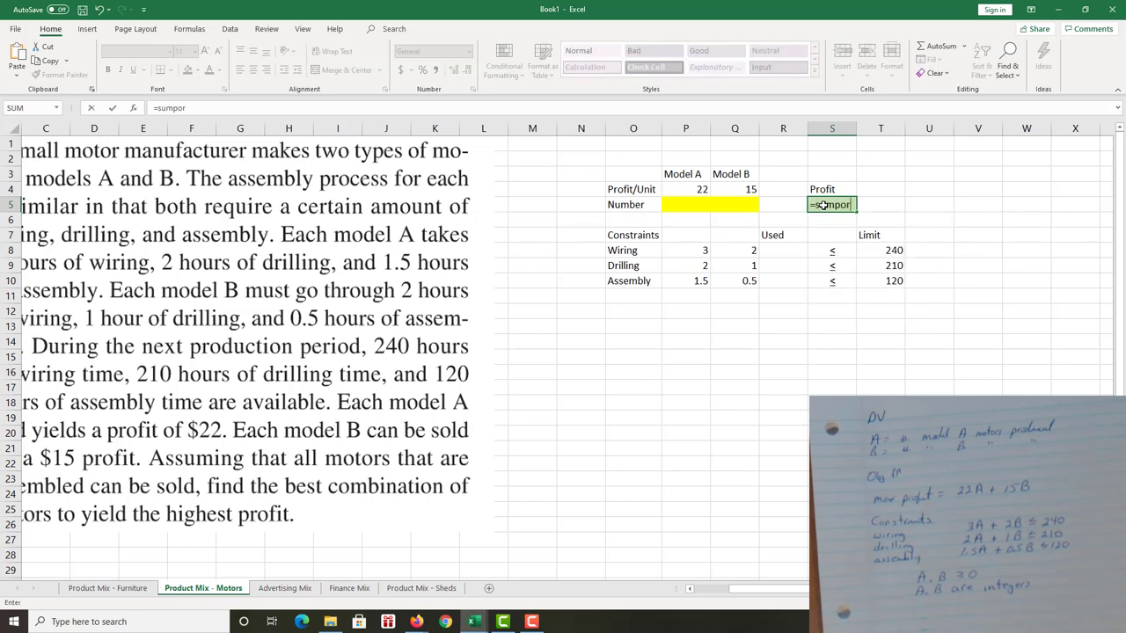
pyautogui.press('BackSpace')
pyautogui.press('BackSpace')
pyautogui.write('roduct(')
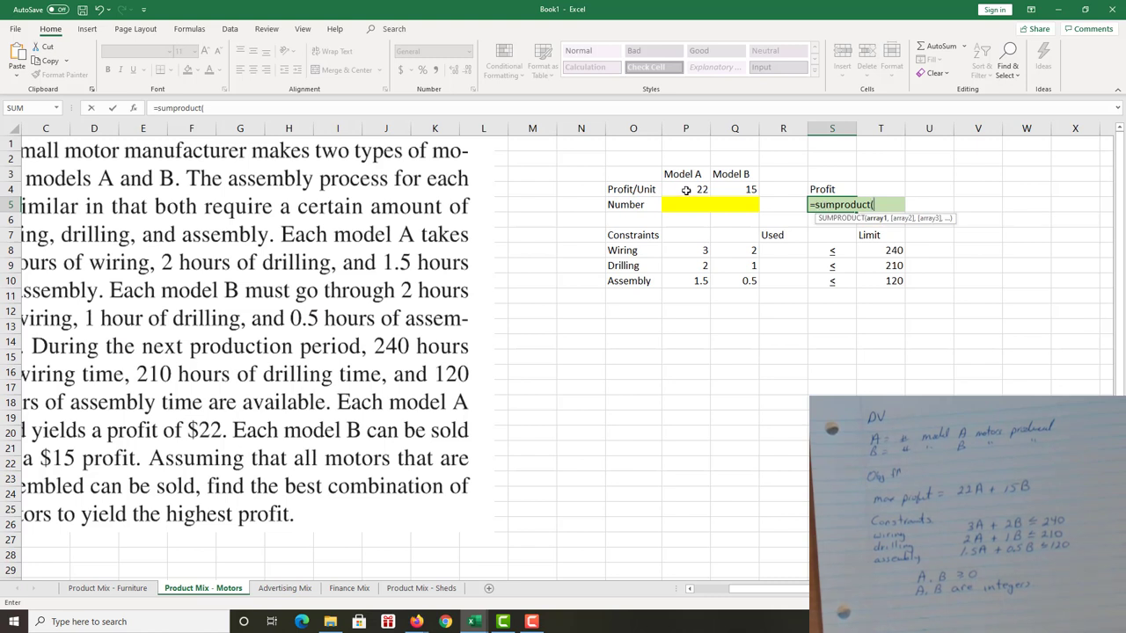
pyautogui.moveTo(683, 187); pyautogui.dragTo(724, 188)
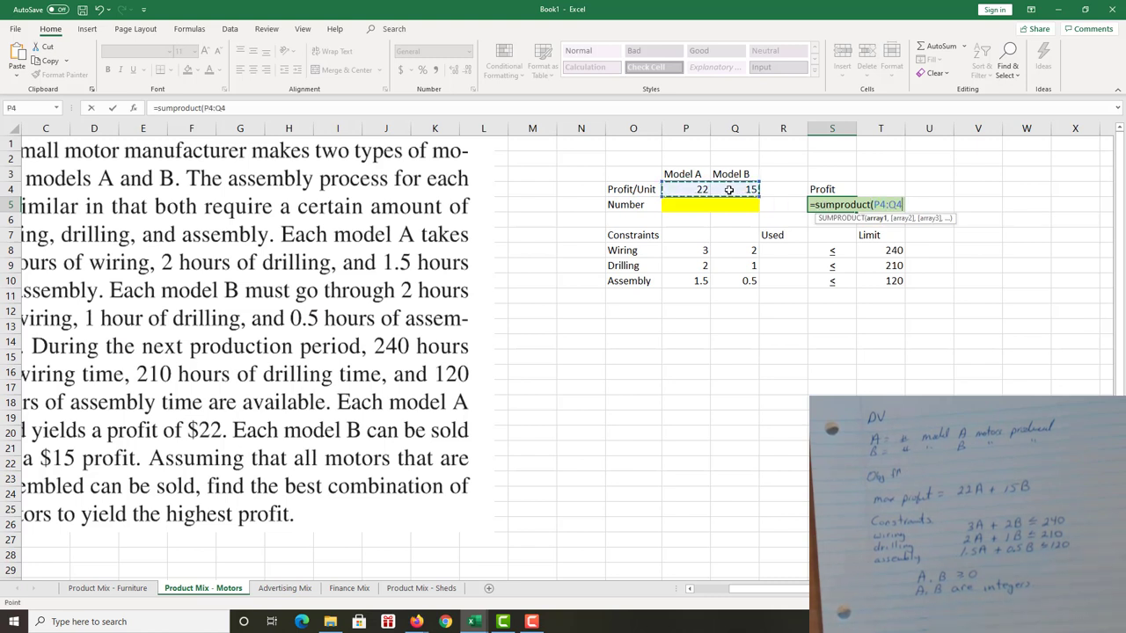
pyautogui.write(',')
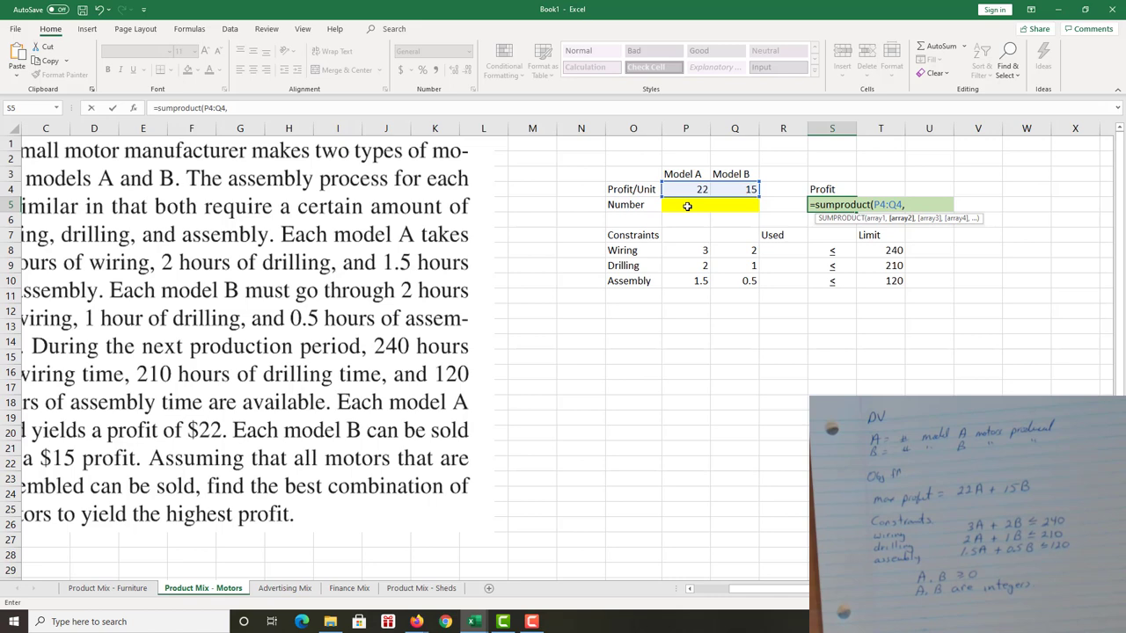
pyautogui.moveTo(691, 204); pyautogui.dragTo(729, 206)
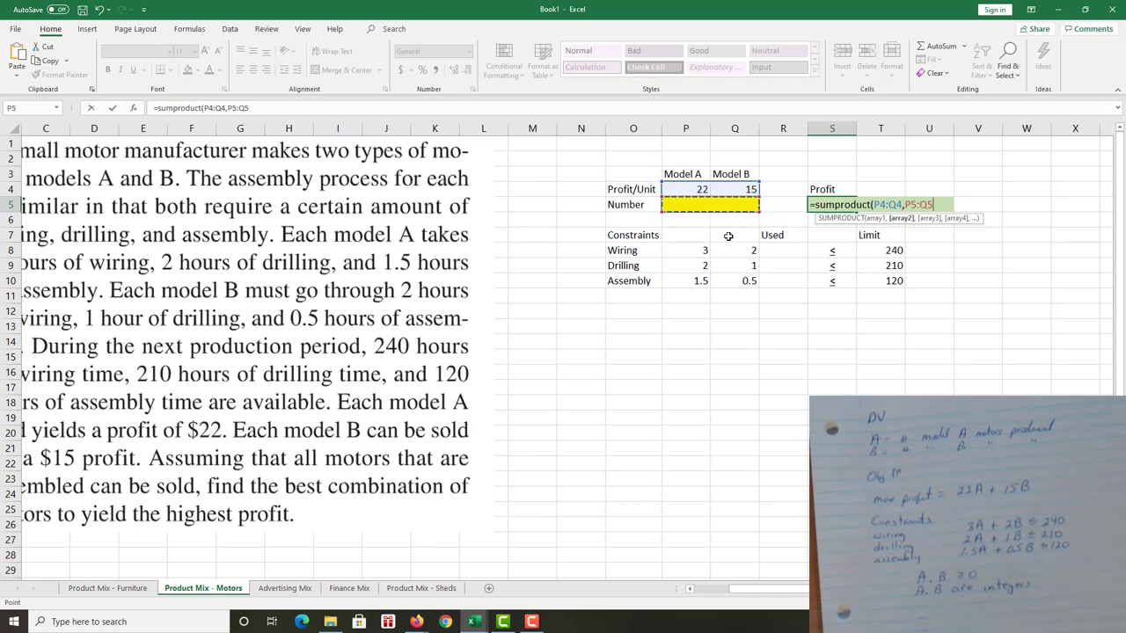
pyautogui.write(')')
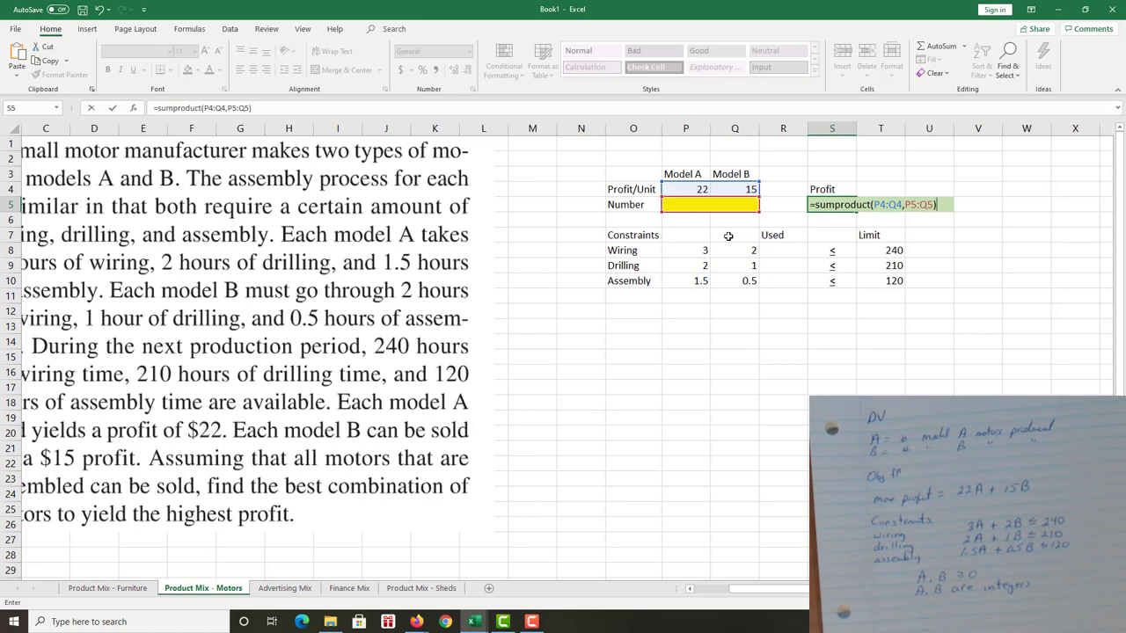
pyautogui.press('Return')
# Step: Show the profit formula as text in T5 by pasting it after an apostrophe
pyautogui.click(832, 206)
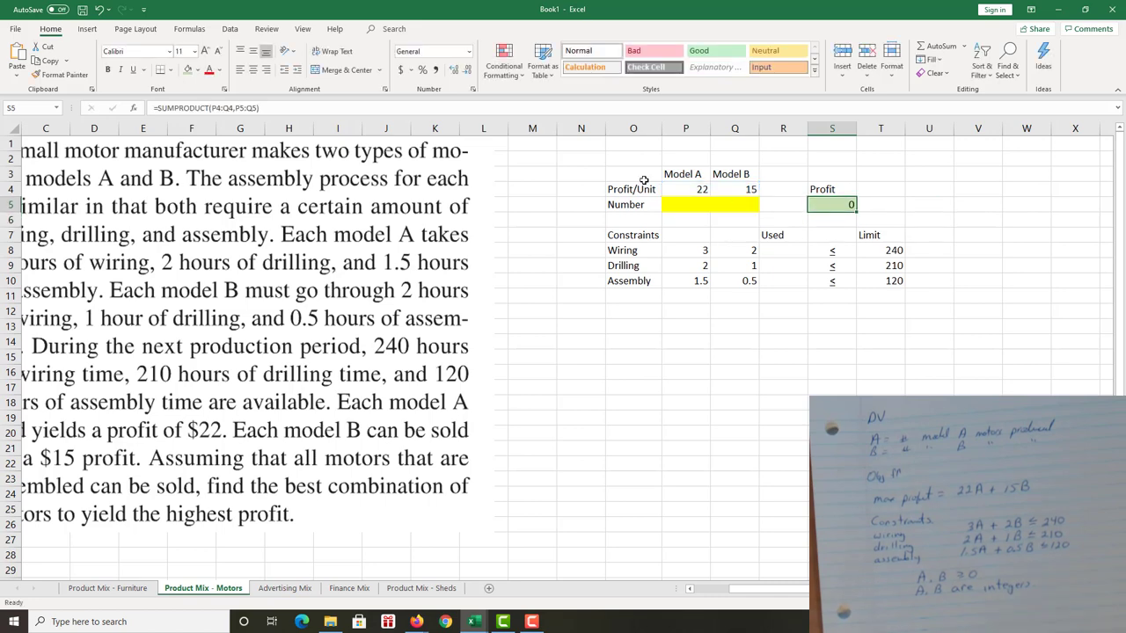
pyautogui.moveTo(269, 107); pyautogui.dragTo(146, 107)
pyautogui.hotkey('ctrl', 'c')
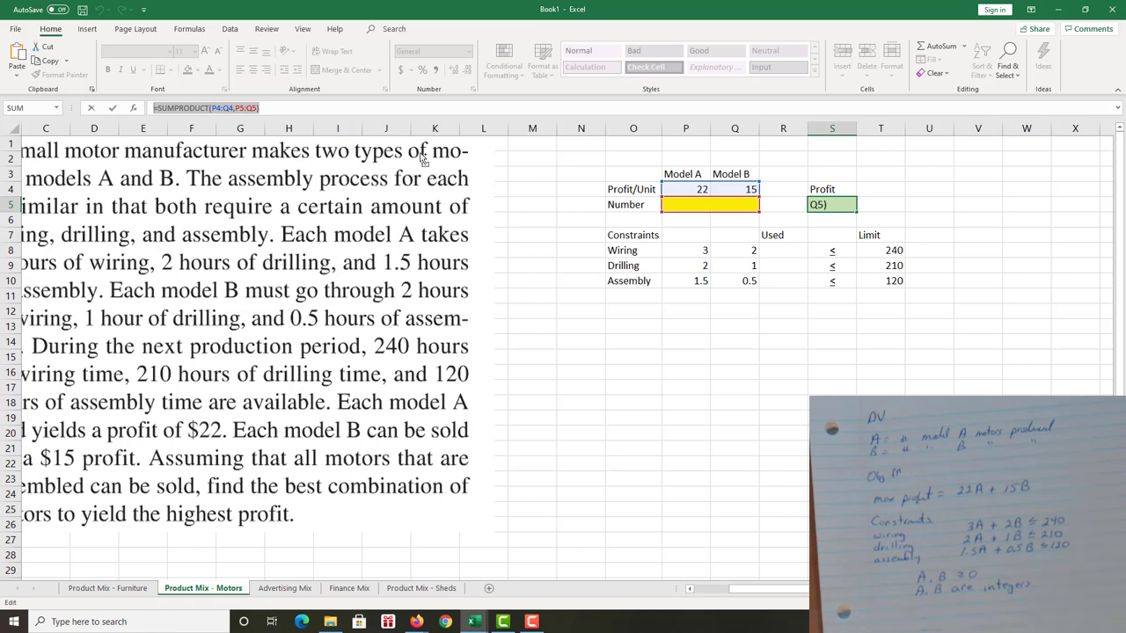
pyautogui.press('Return')
pyautogui.click(892, 205)
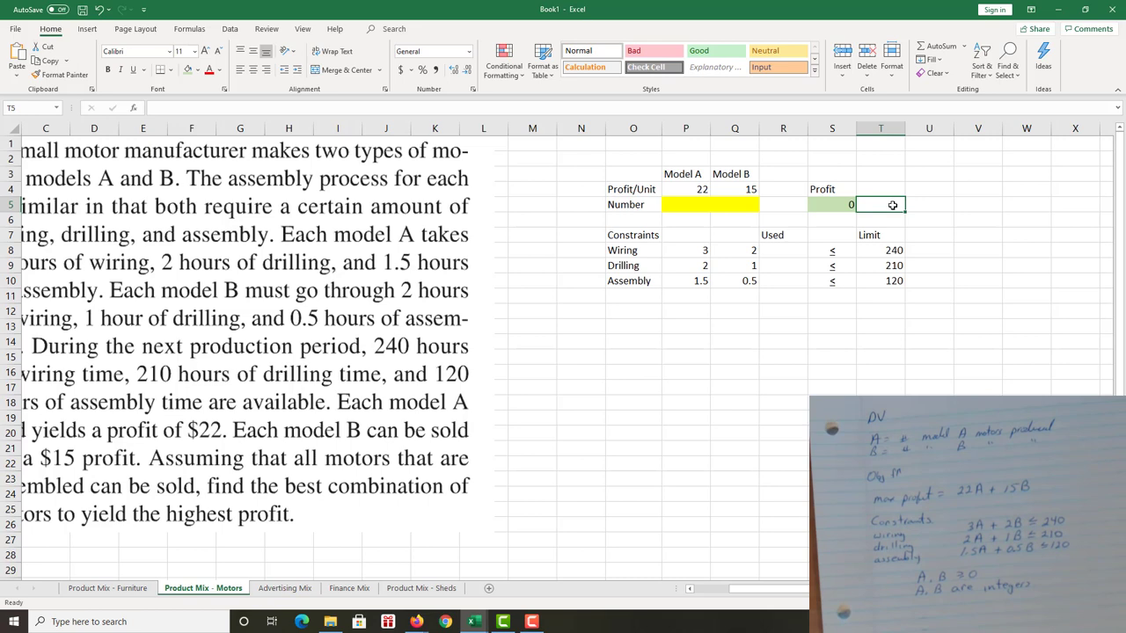
pyautogui.write("'")
pyautogui.hotkey('ctrl', 'v')
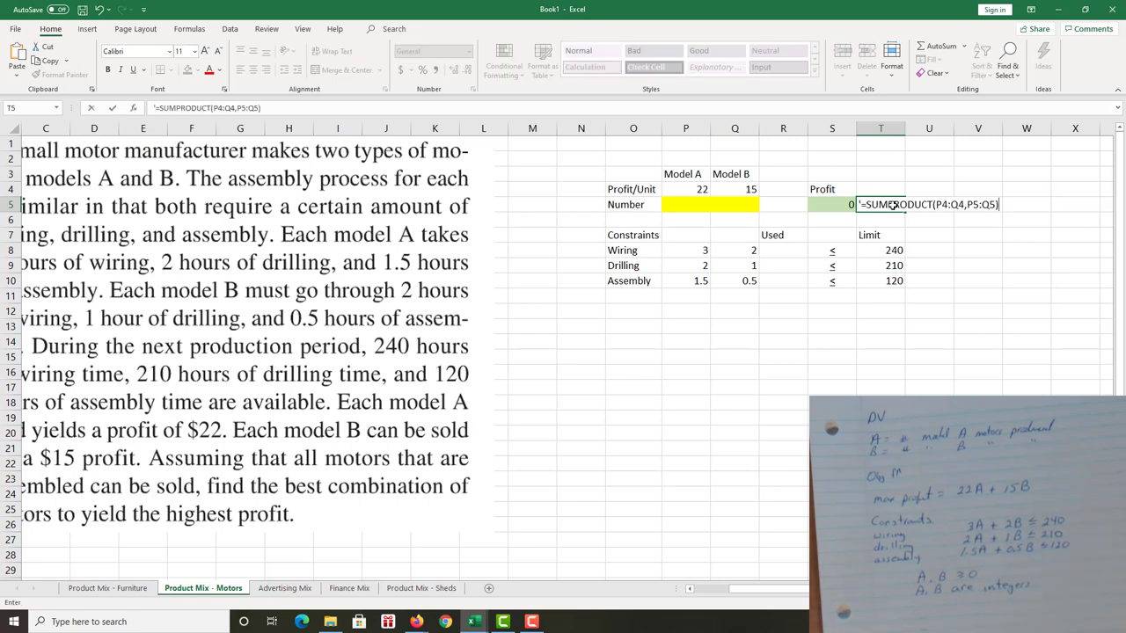
pyautogui.press('Return')
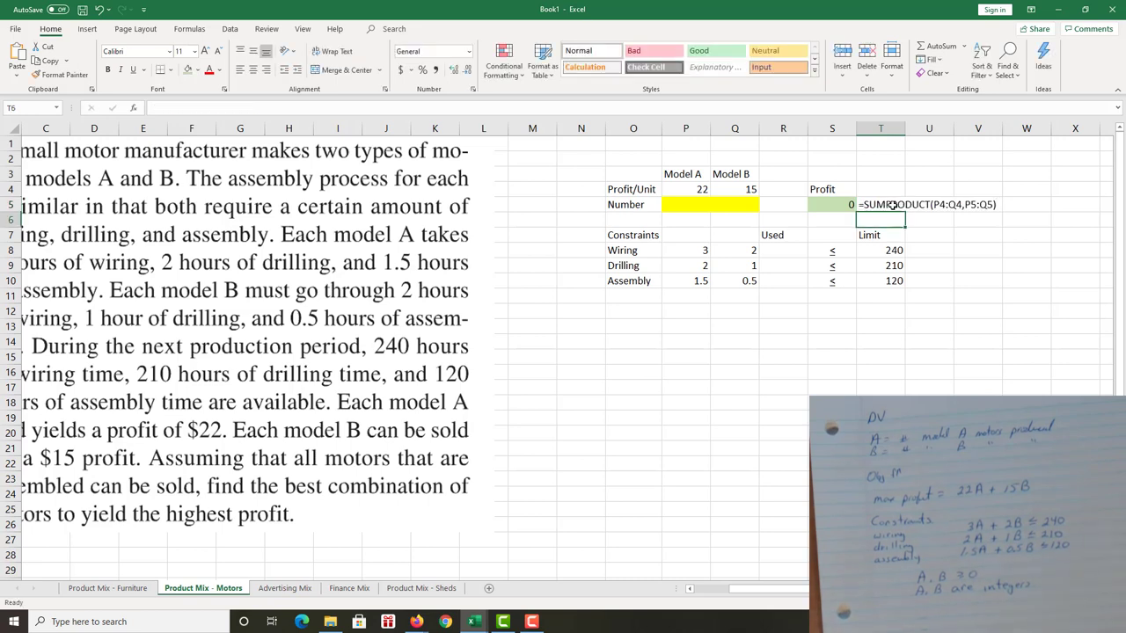
# Step: Enter =SUMPRODUCT(P8:Q8,$P$5:$Q$5) in R8, using F4 for the absolute Number range
pyautogui.click(782, 253)
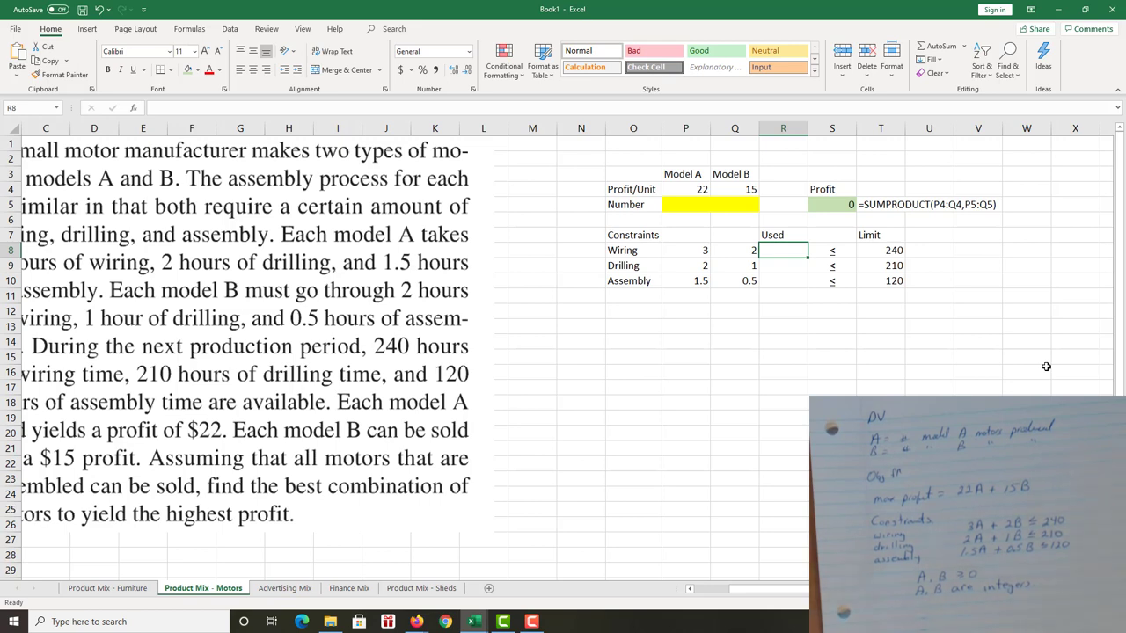
pyautogui.write('=su')
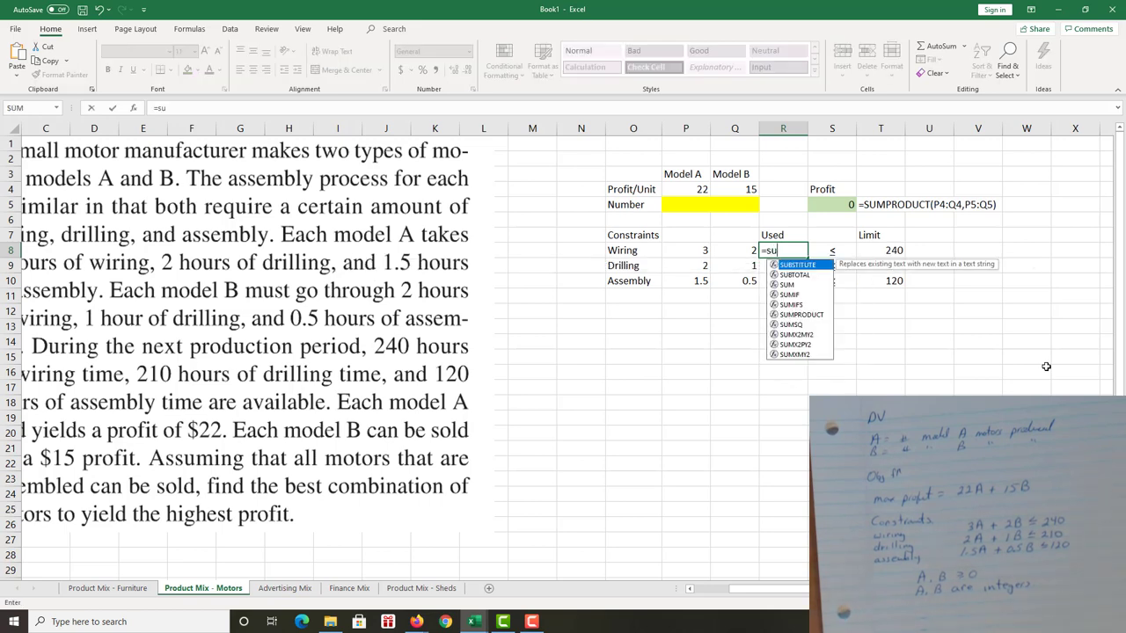
pyautogui.write('mprod')
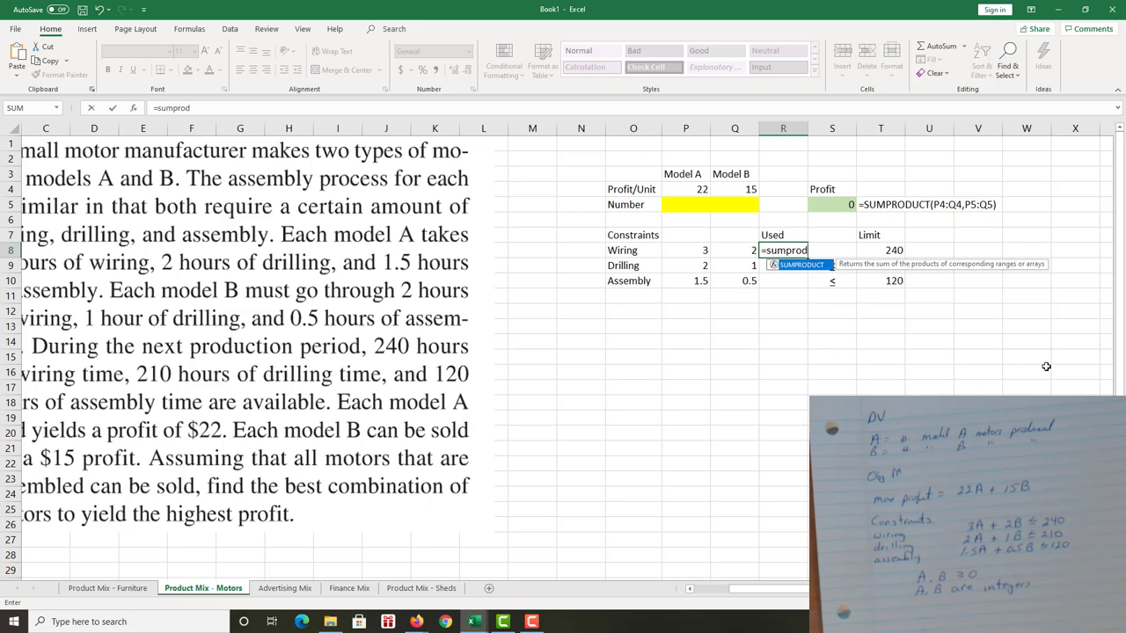
pyautogui.write('uct(')
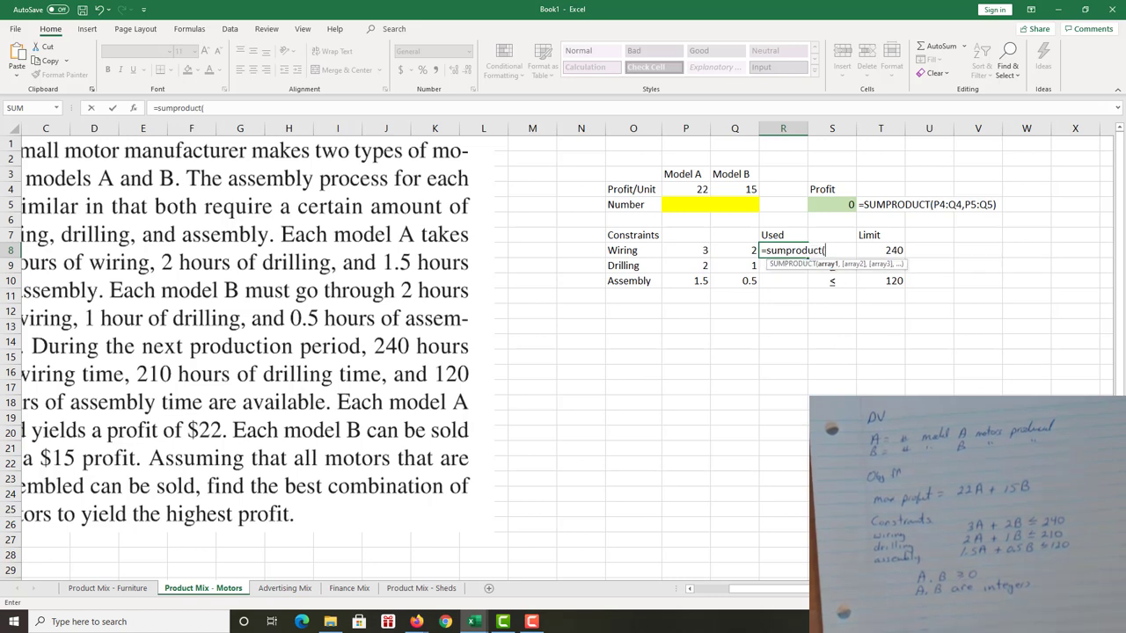
pyautogui.moveTo(691, 250); pyautogui.dragTo(725, 252)
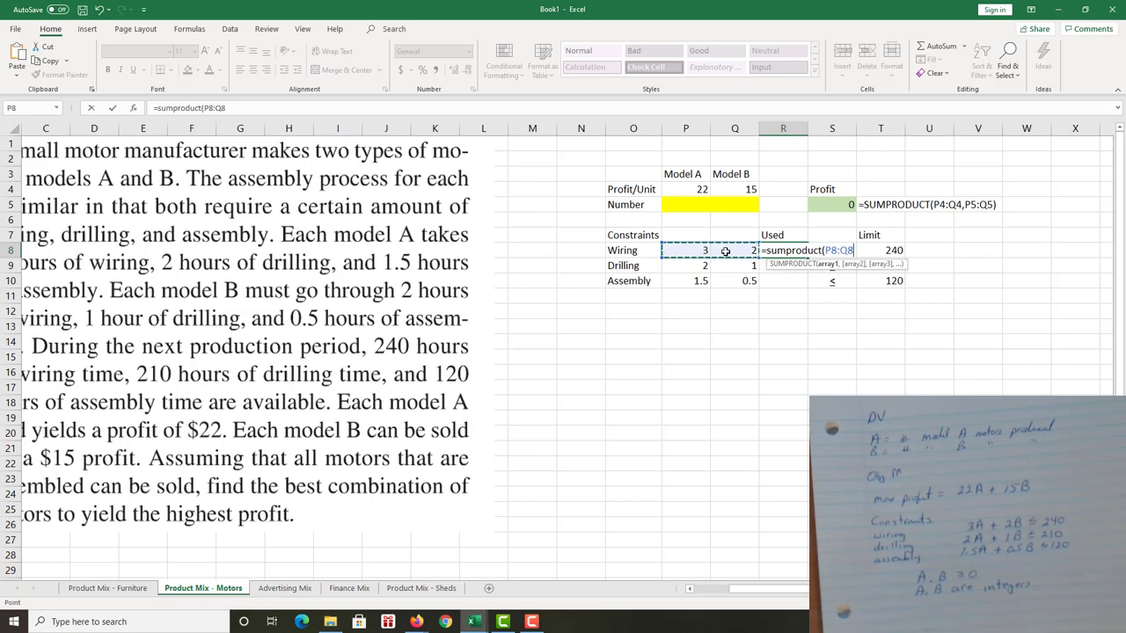
pyautogui.write(',')
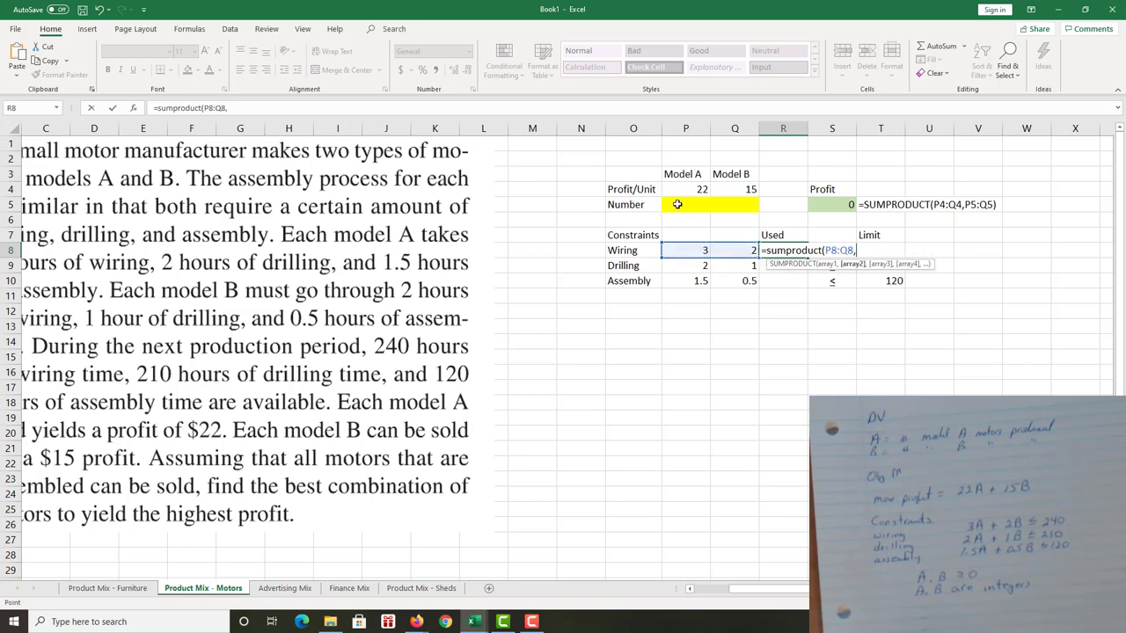
pyautogui.moveTo(677, 204); pyautogui.dragTo(721, 204)
pyautogui.press('F4')
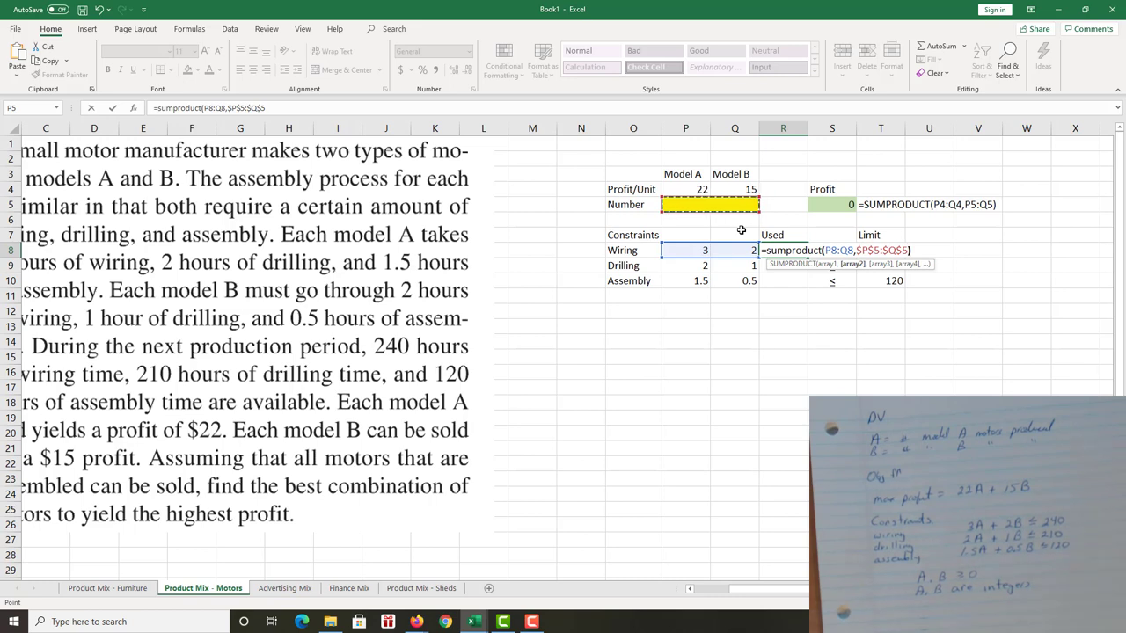
pyautogui.write(')')
pyautogui.press('Return')
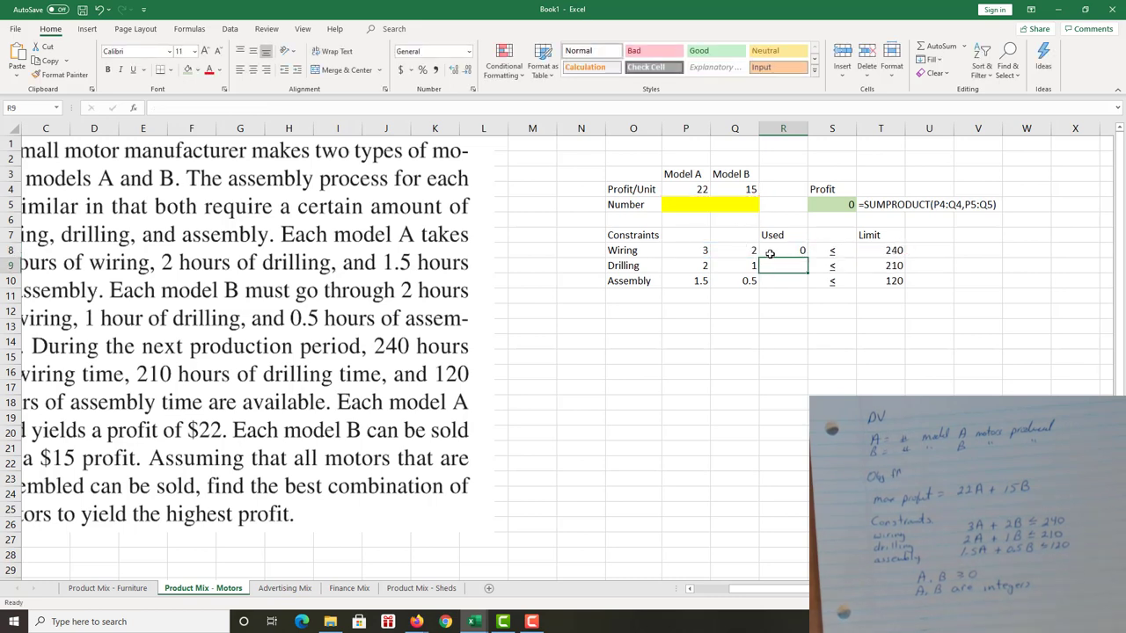
# Step: Paste R8's formula as text into U8 and fill R8 down to R10
pyautogui.click(776, 252)
pyautogui.moveTo(280, 108); pyautogui.dragTo(141, 112)
pyautogui.hotkey('ctrl', 'c')
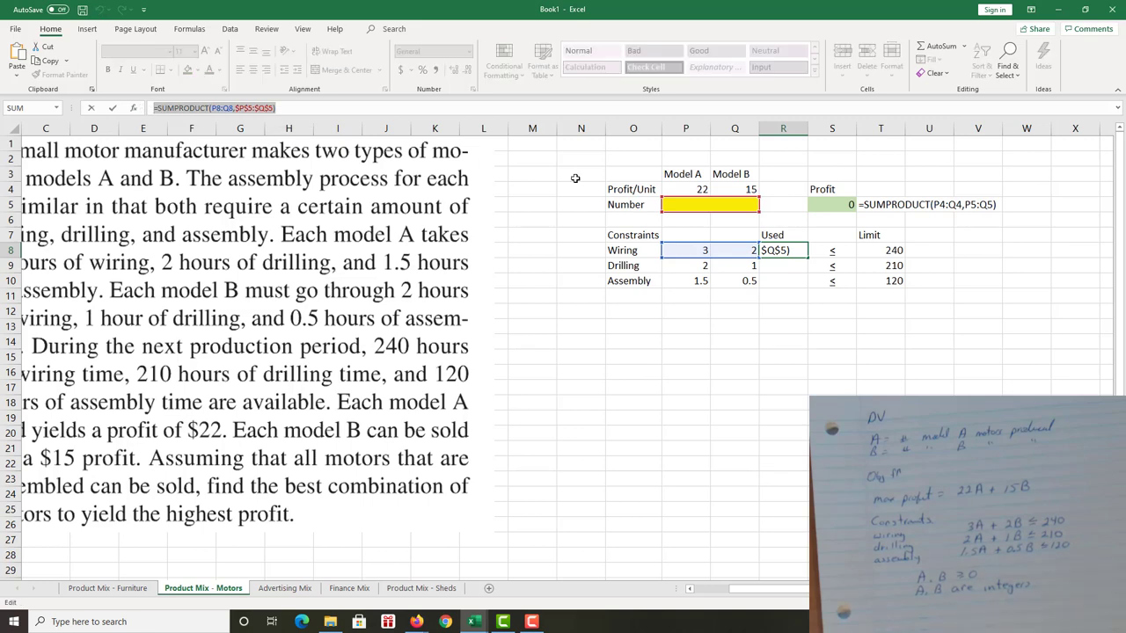
pyautogui.press('Return')
pyautogui.click(920, 254)
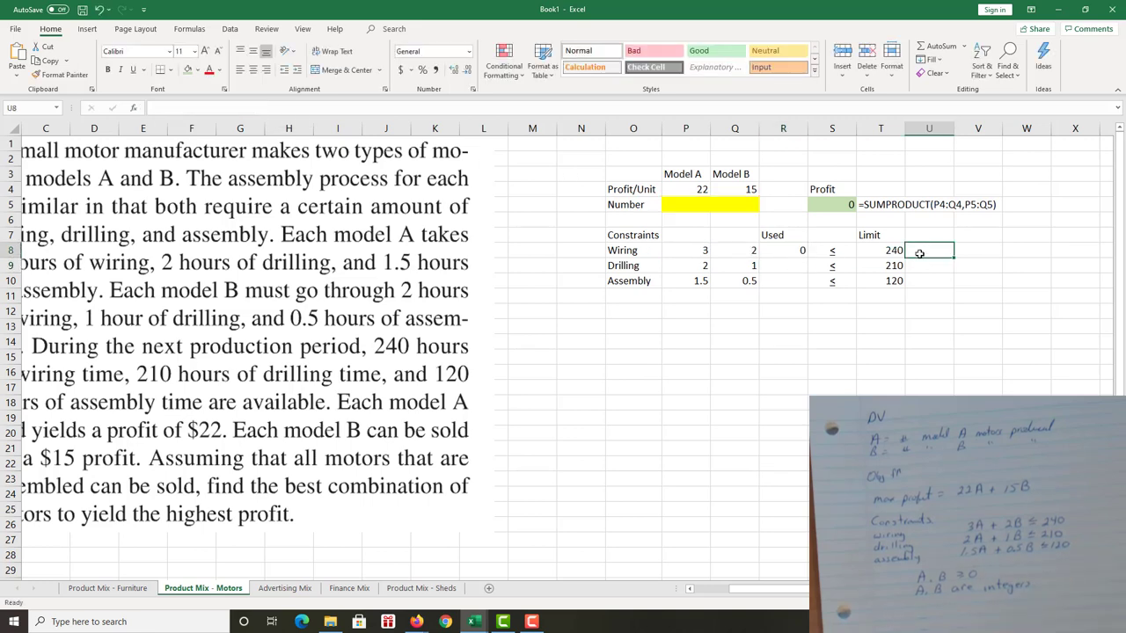
pyautogui.write("'")
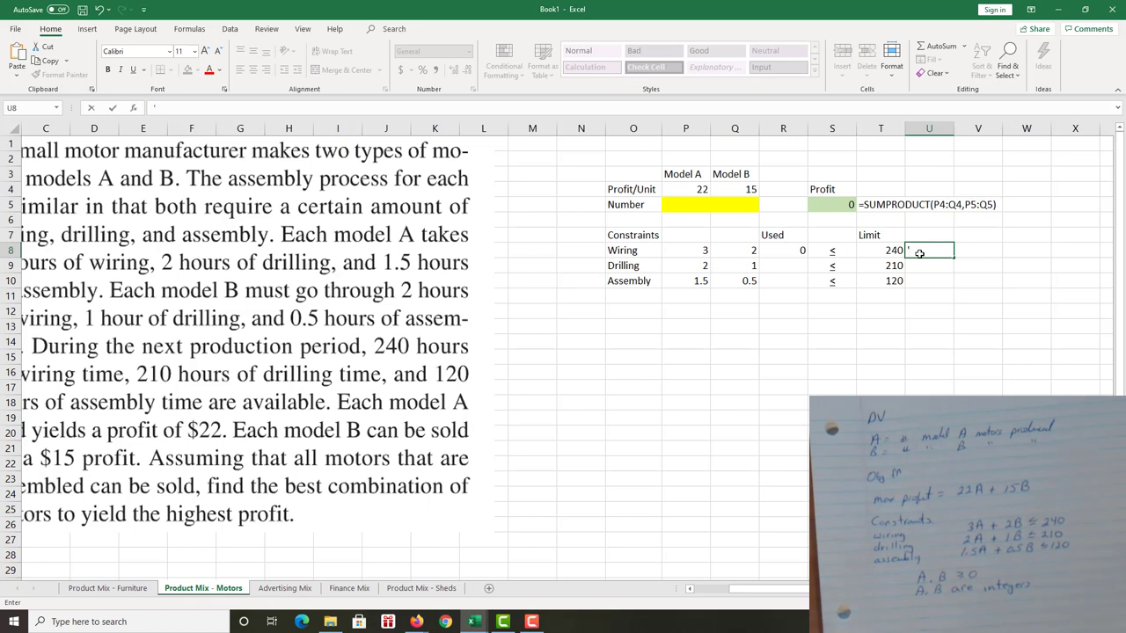
pyautogui.hotkey('ctrl', 'v')
pyautogui.press('Return')
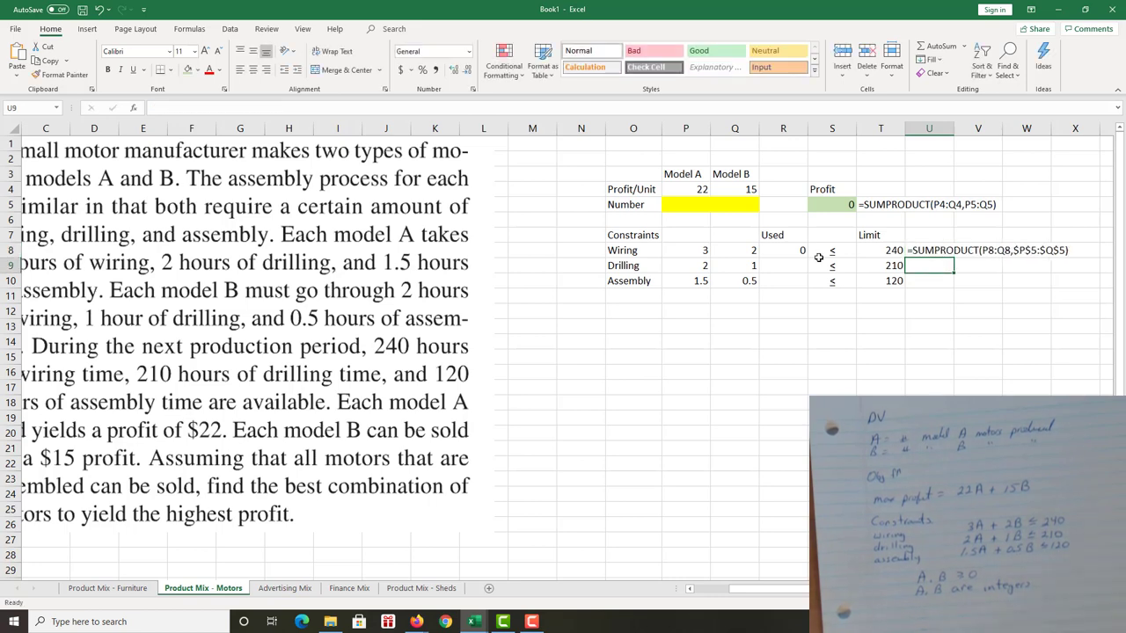
pyautogui.click(796, 251)
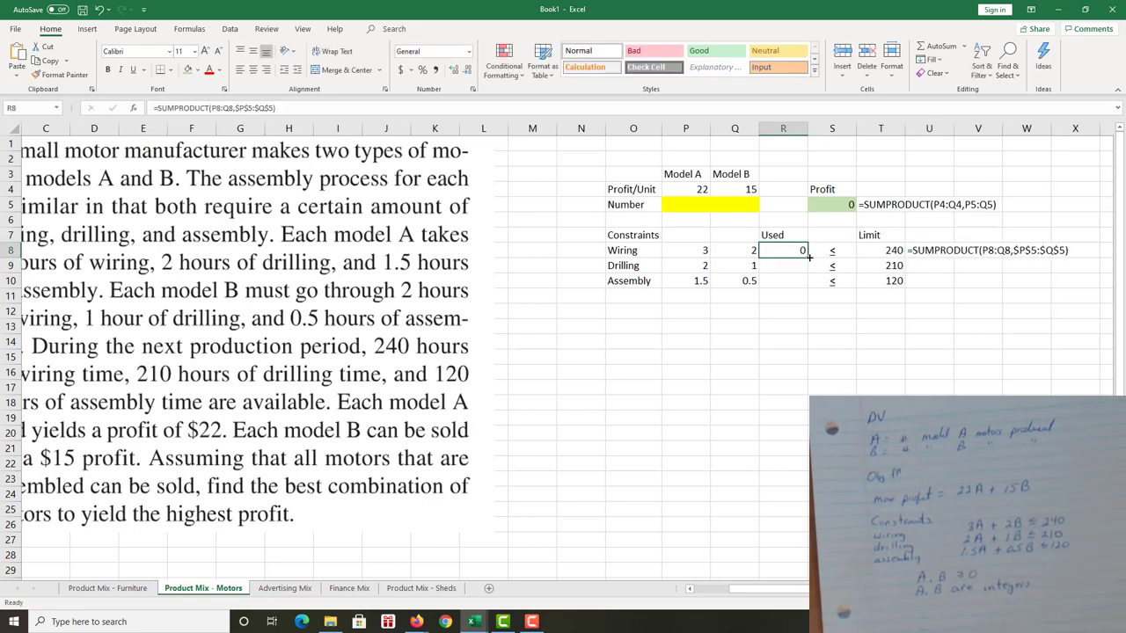
pyautogui.moveTo(807, 258); pyautogui.dragTo(804, 284)
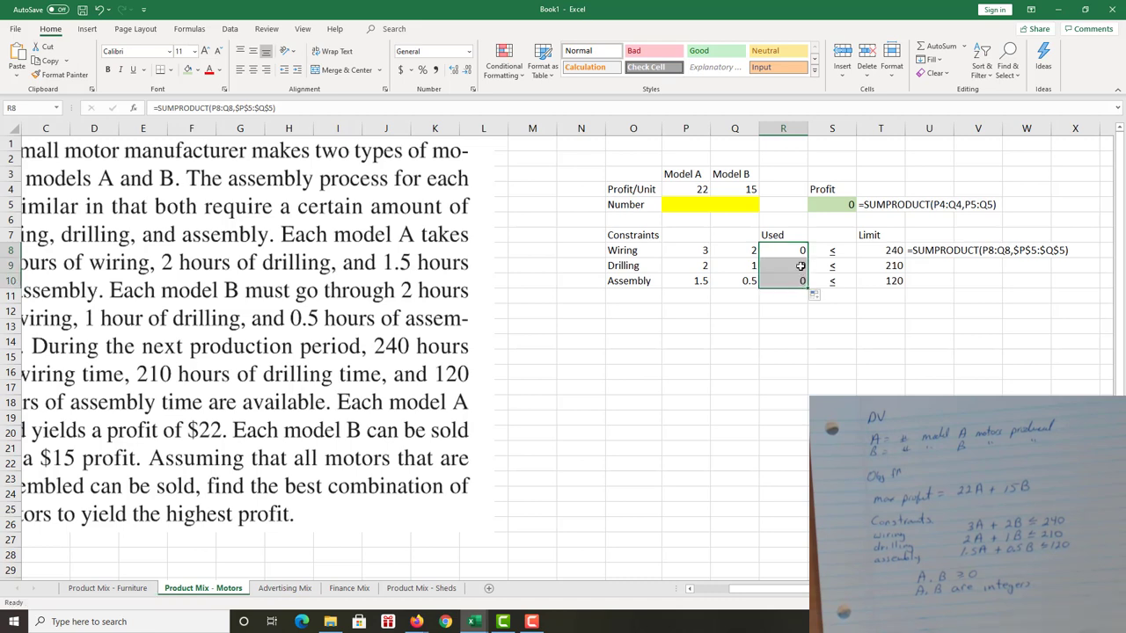
# Step: Check the filled-down usage formulas in R9 and R10 reference the Drilling and Assembly rows
pyautogui.doubleClick(800, 266)
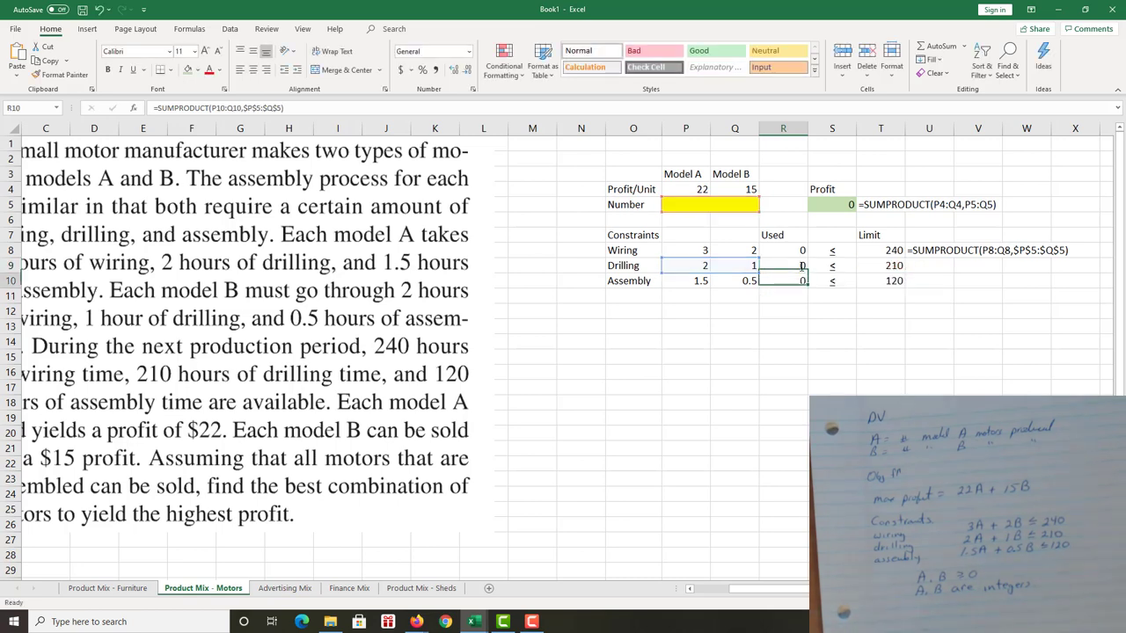
pyautogui.press('Return')
pyautogui.doubleClick(797, 282)
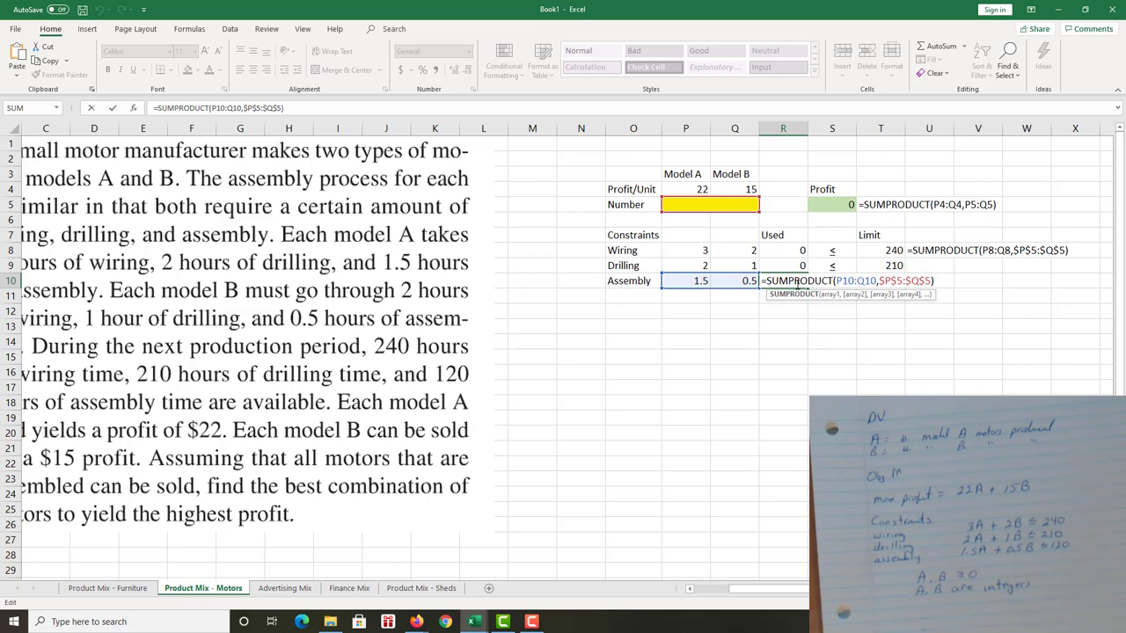
pyautogui.press('Return')
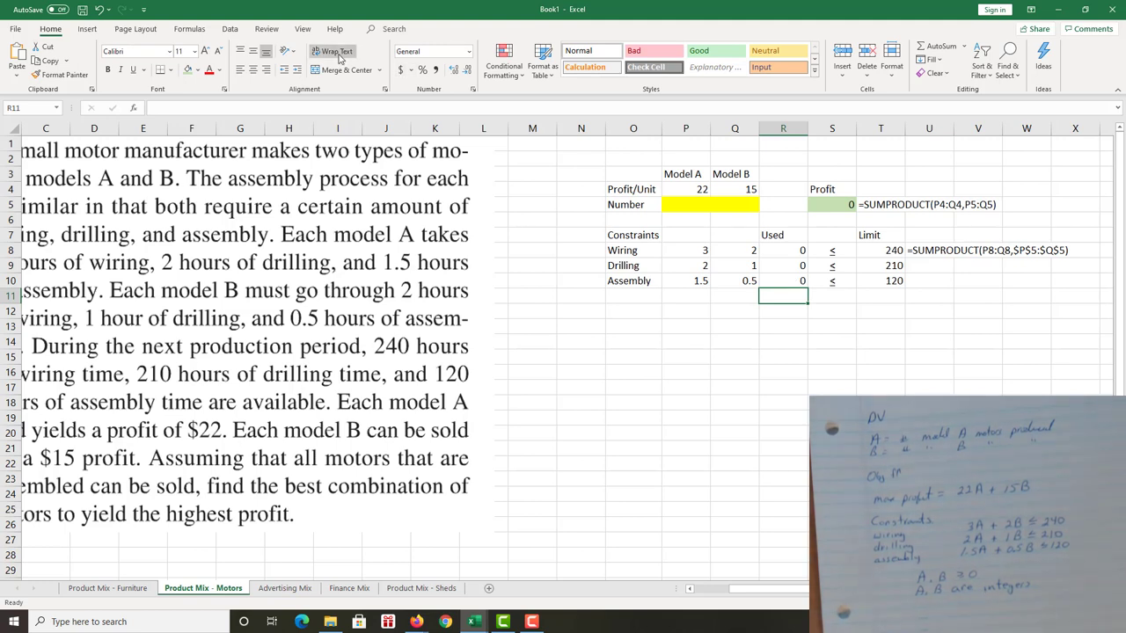
# Step: Launch Solver with objective $S$5 set to Max and variable cells $P$5:$Q$5
pyautogui.click(229, 30)
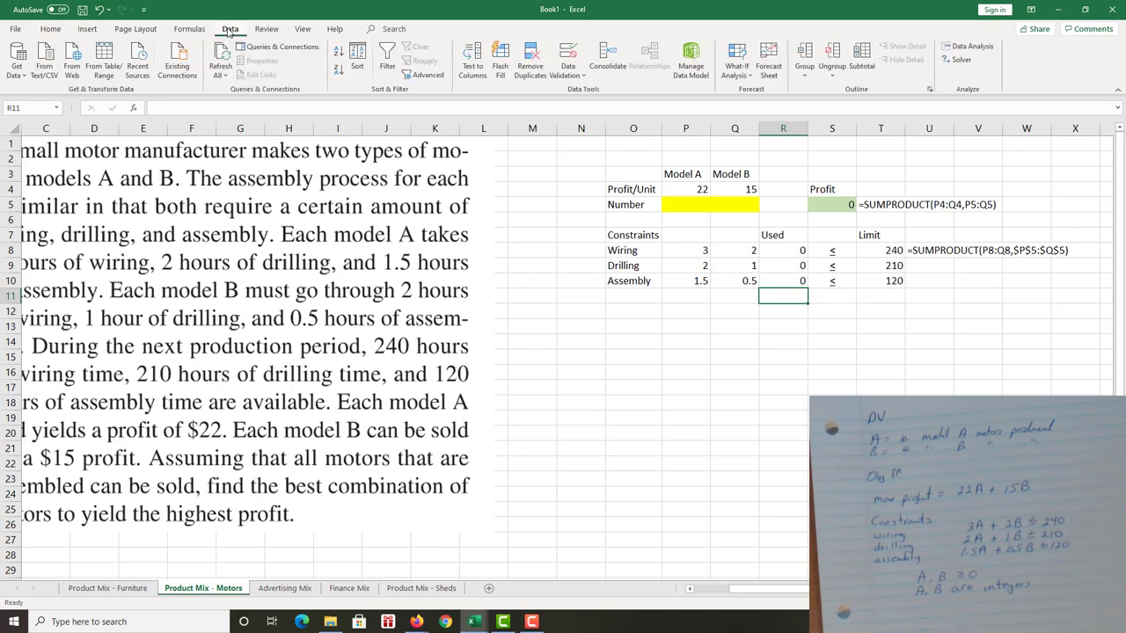
pyautogui.click(964, 63)
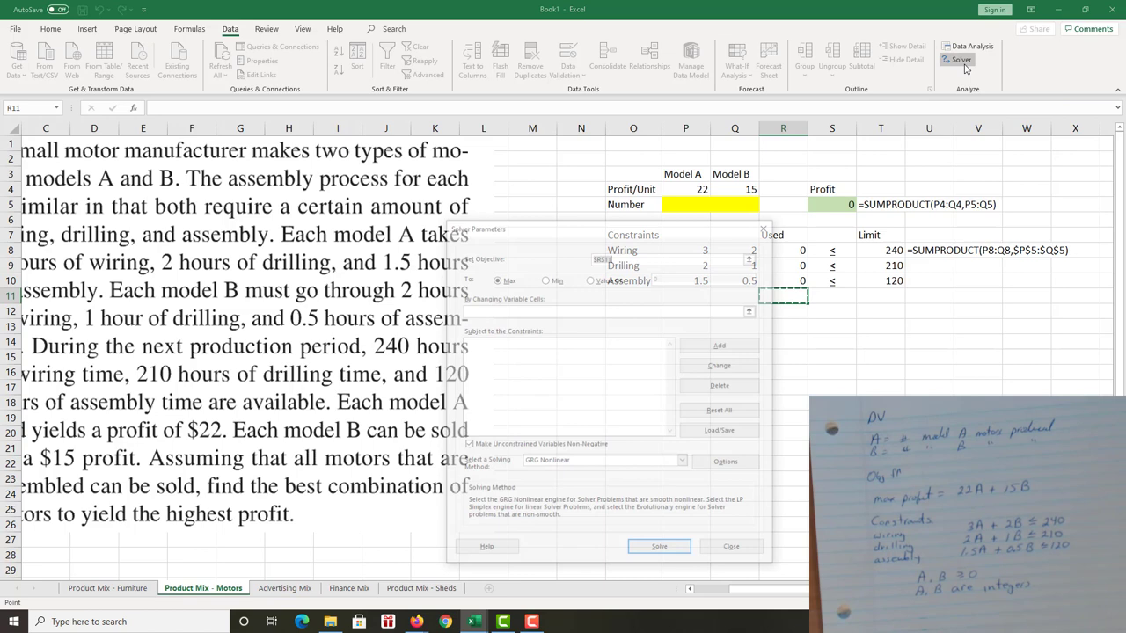
pyautogui.moveTo(653, 231); pyautogui.dragTo(454, 169)
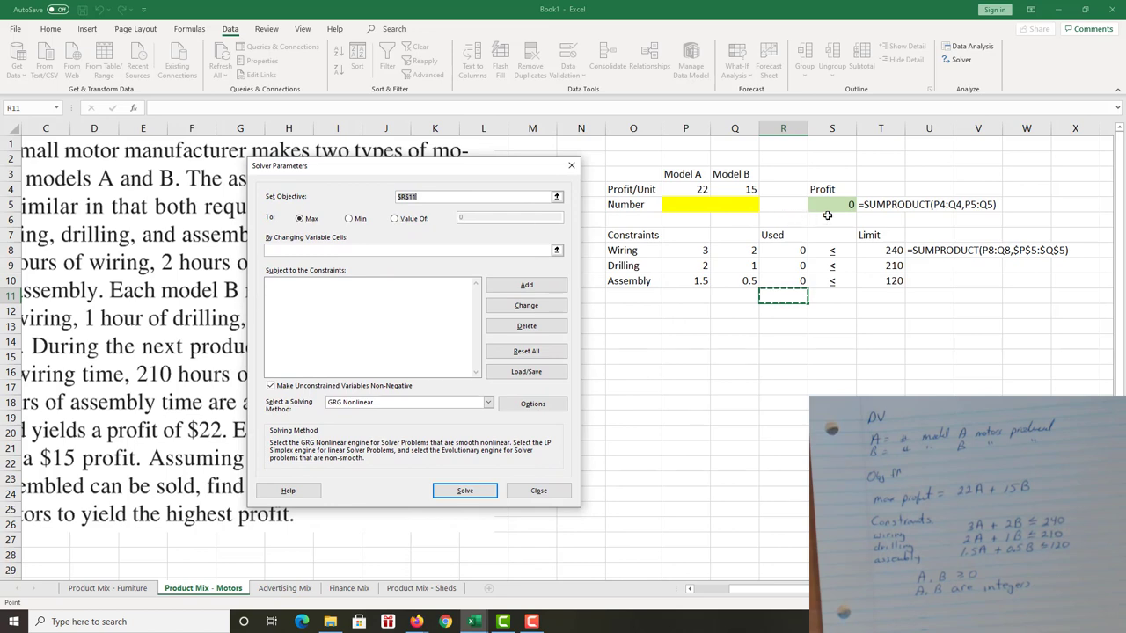
pyautogui.click(846, 204)
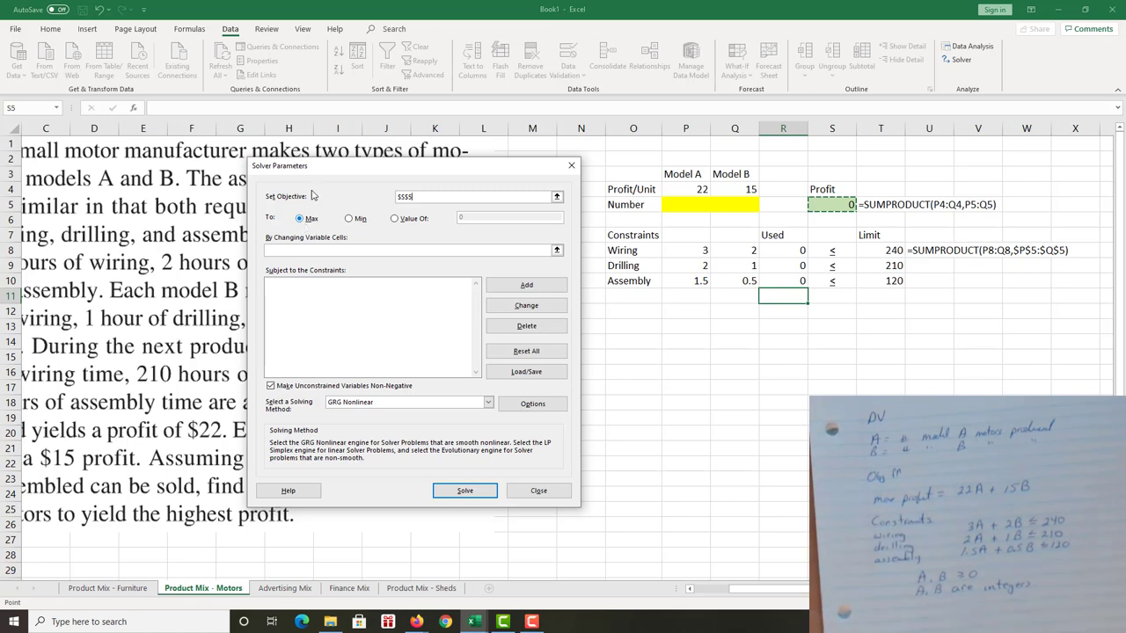
pyautogui.click(324, 250)
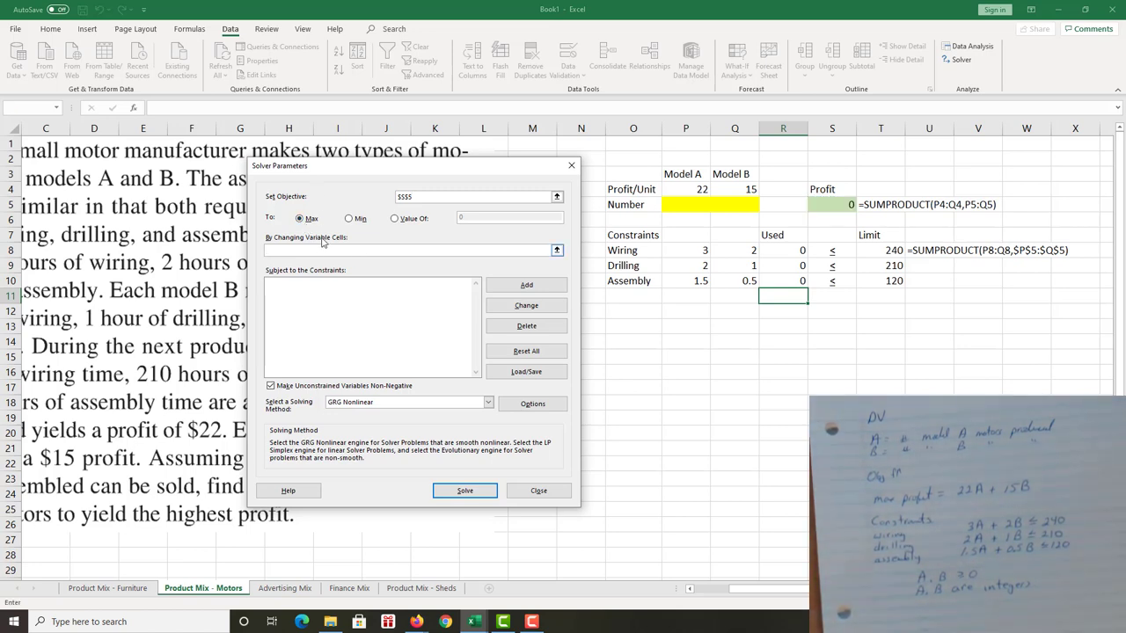
pyautogui.moveTo(695, 204); pyautogui.dragTo(731, 203)
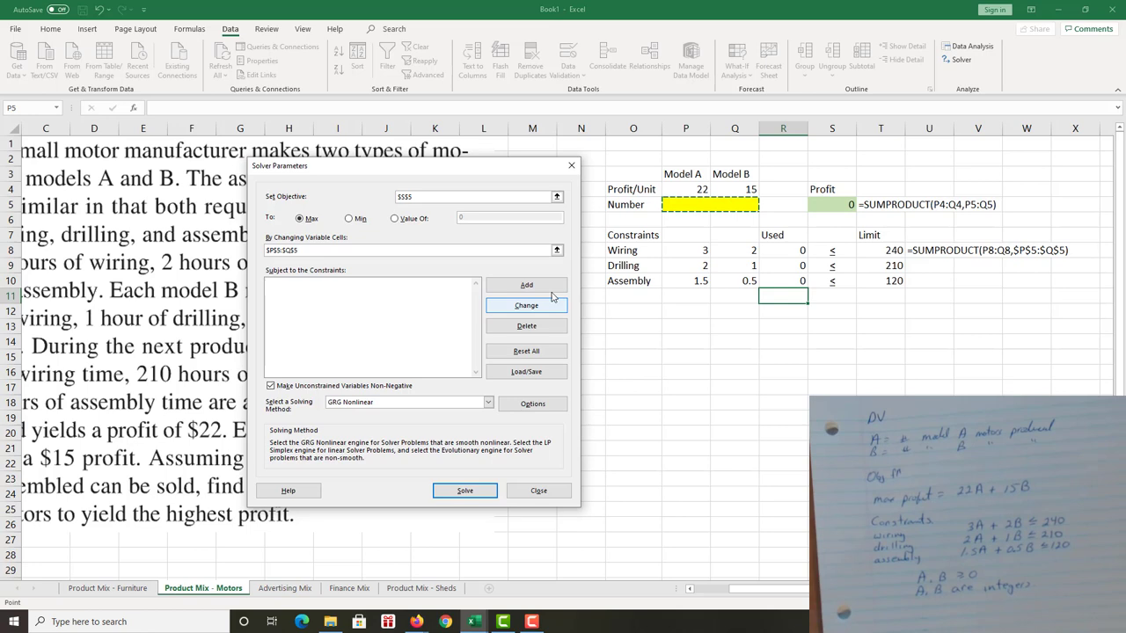
# Step: Add the Solver constraint $R$8:$R$10 <= $T$8:$T$10
pyautogui.click(547, 290)
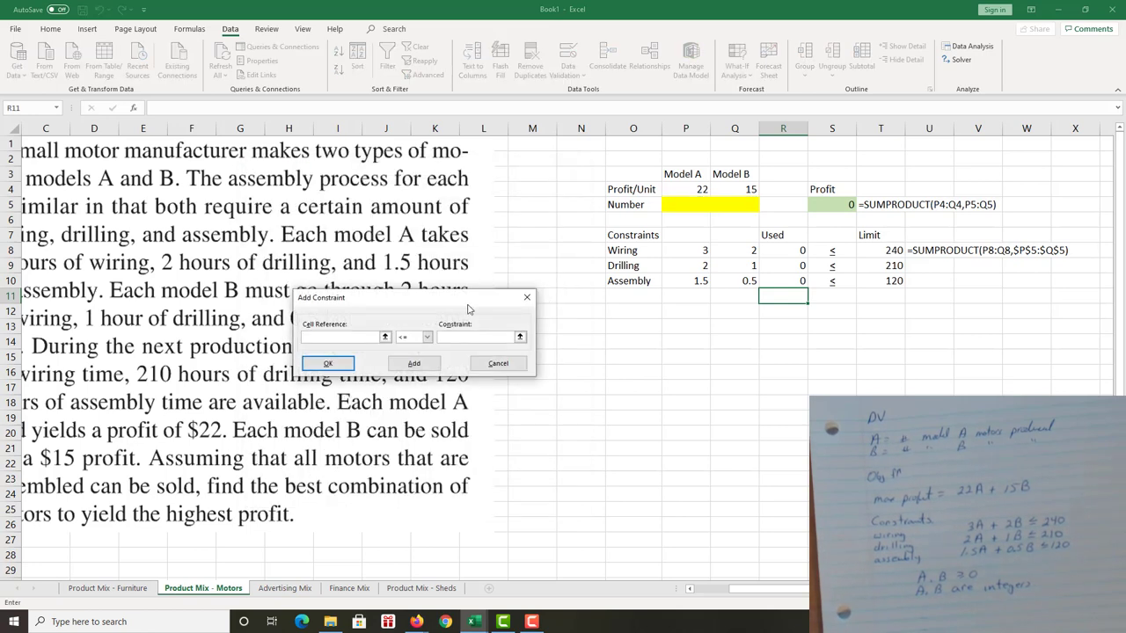
pyautogui.moveTo(546, 323); pyautogui.dragTo(864, 319)
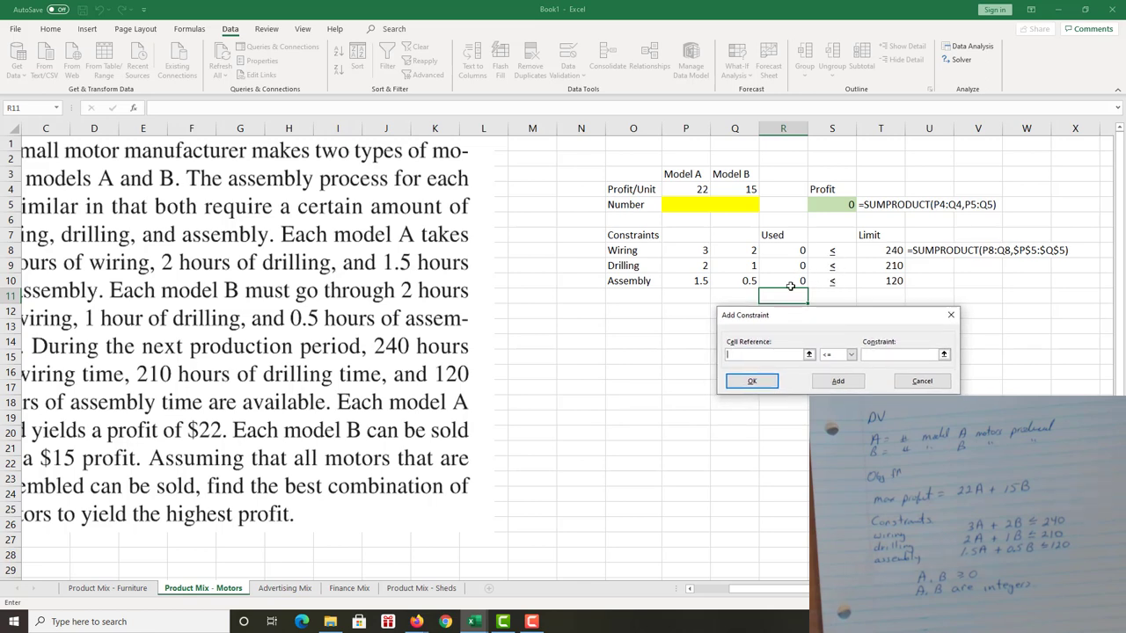
pyautogui.moveTo(790, 255); pyautogui.dragTo(790, 281)
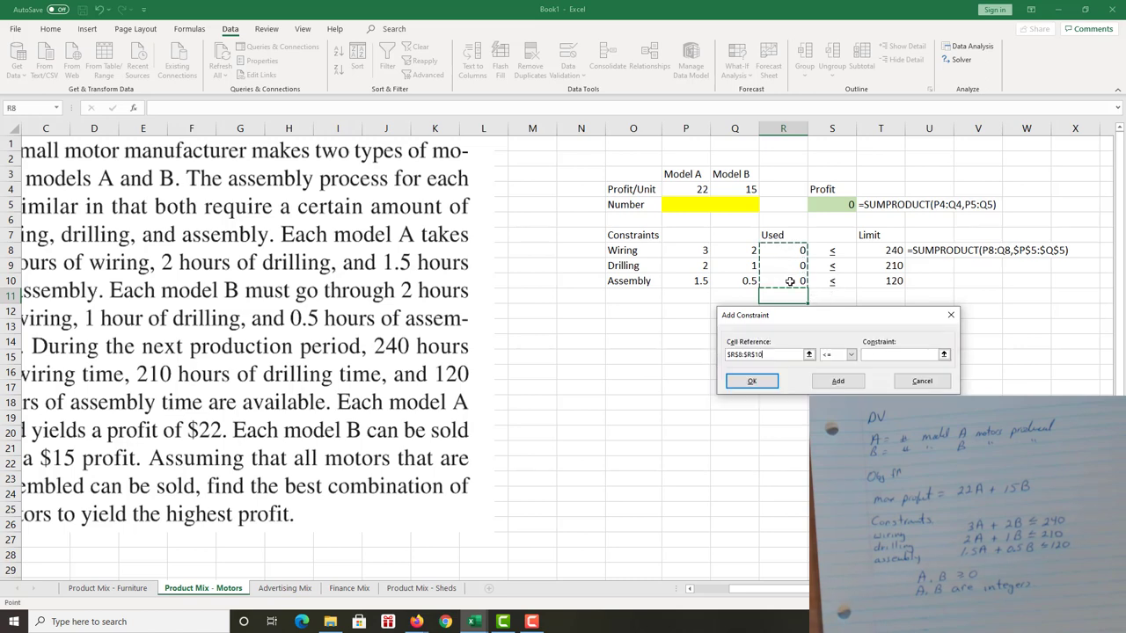
pyautogui.click(881, 354)
pyautogui.moveTo(880, 251); pyautogui.dragTo(884, 276)
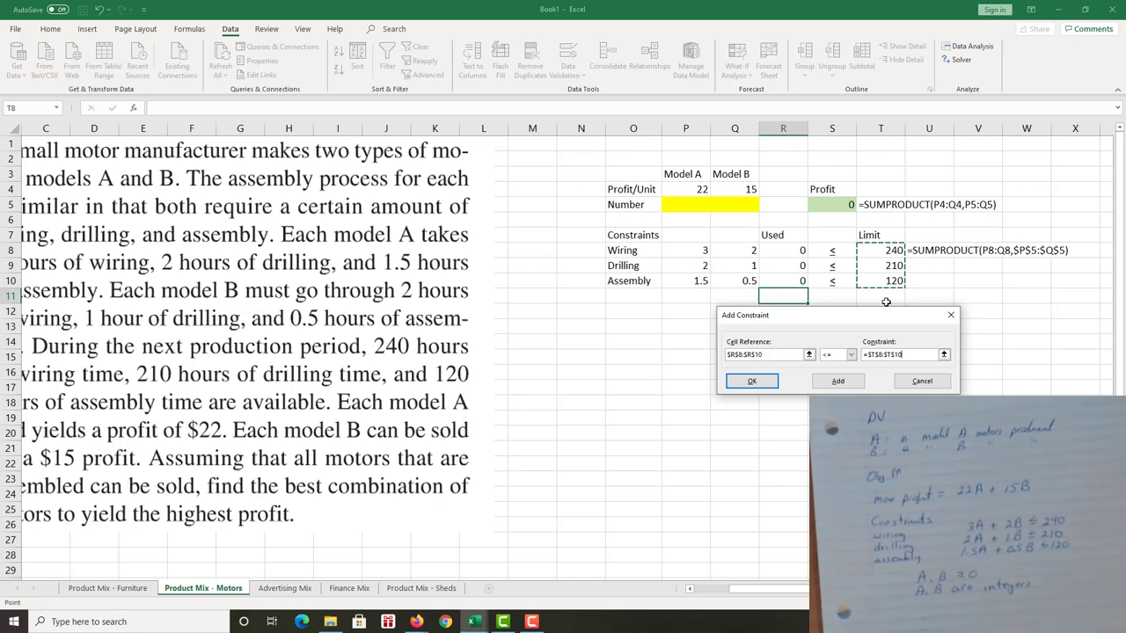
pyautogui.click(849, 384)
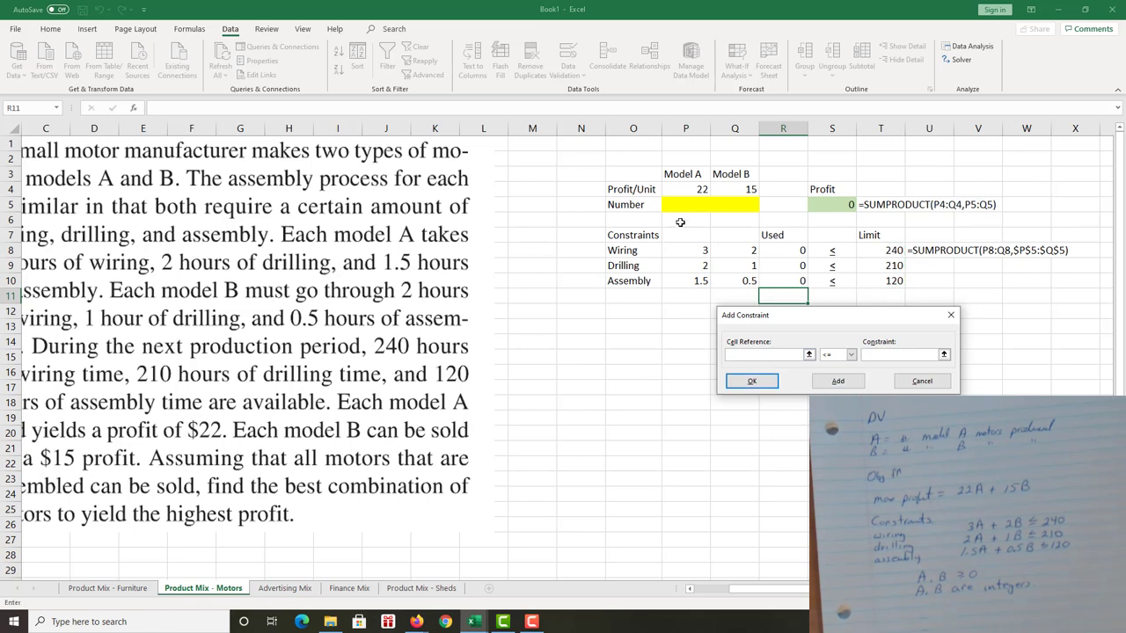
# Step: Add an integer constraint on $P$5:$Q$5
pyautogui.moveTo(672, 206); pyautogui.dragTo(730, 207)
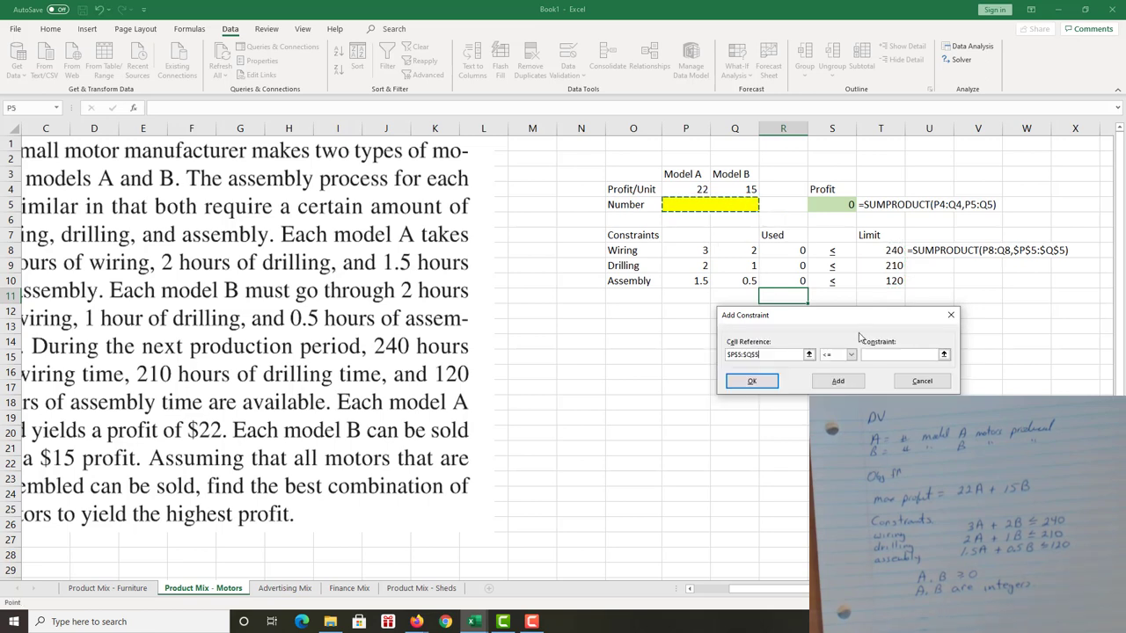
pyautogui.click(852, 356)
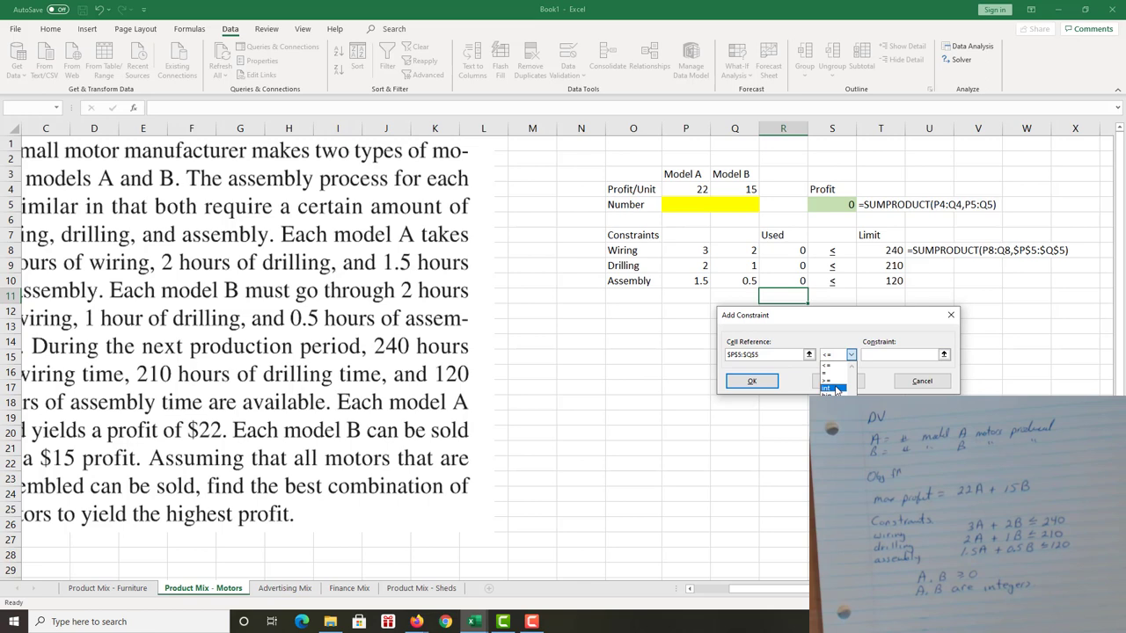
pyautogui.click(832, 384)
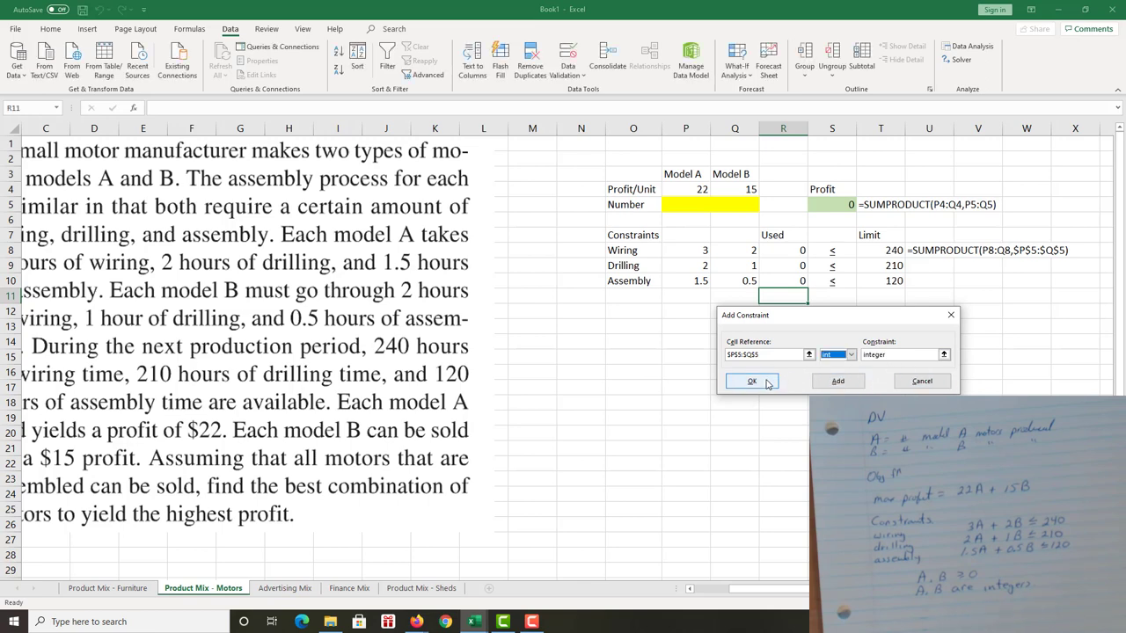
pyautogui.click(752, 382)
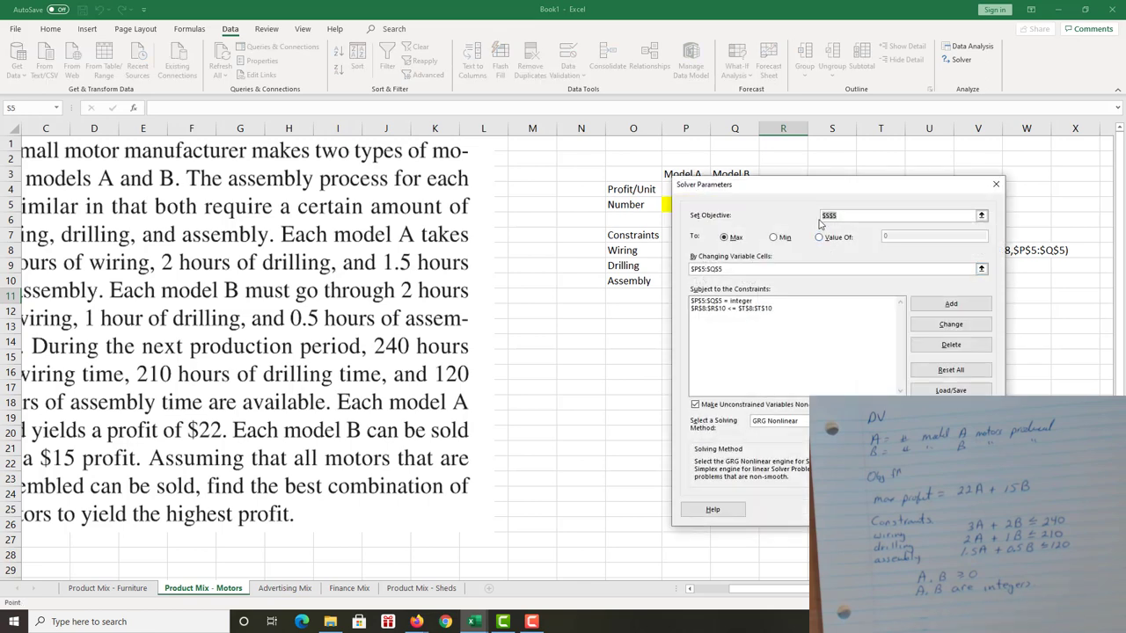
# Step: Solve with Simplex LP, yielding 120 of Model B and profit 1800
pyautogui.moveTo(859, 187); pyautogui.dragTo(451, 152)
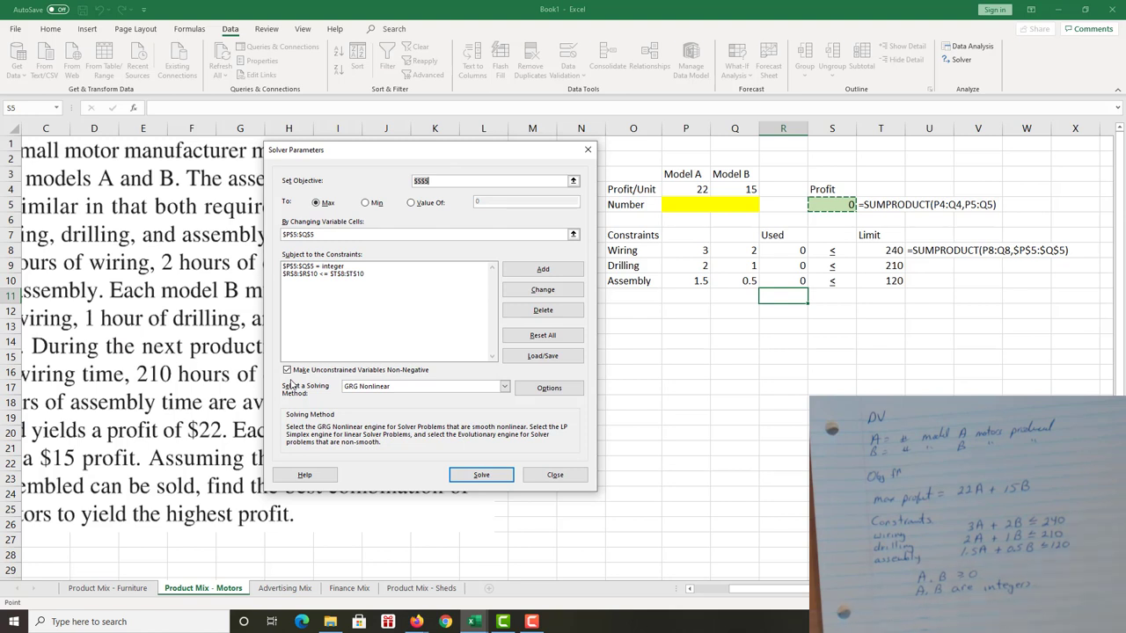
pyautogui.click(396, 390)
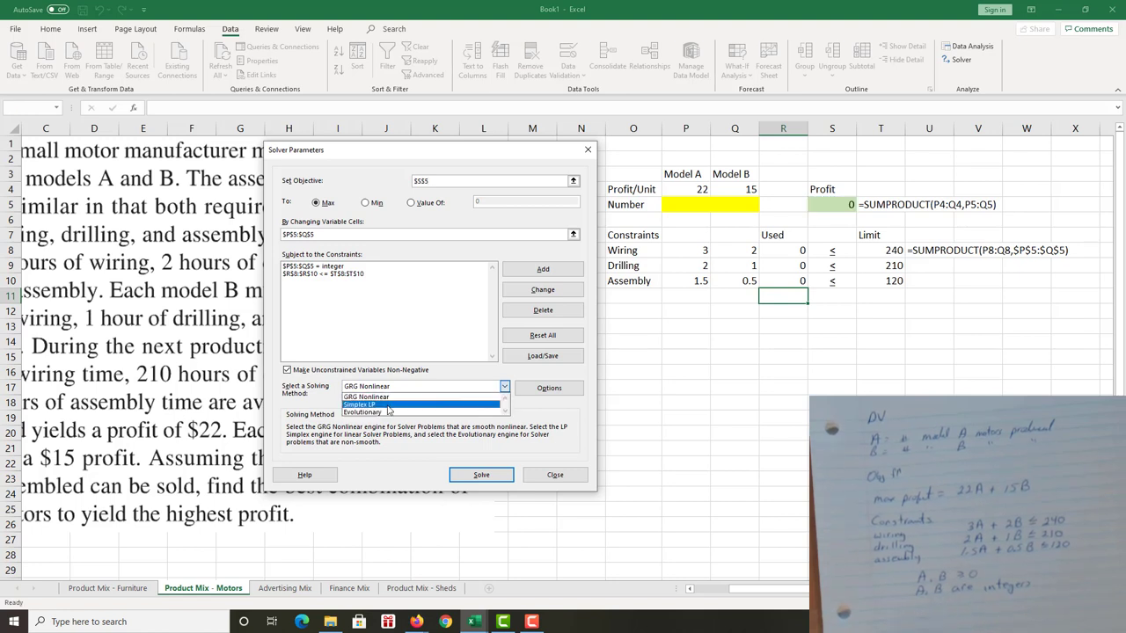
pyautogui.click(389, 404)
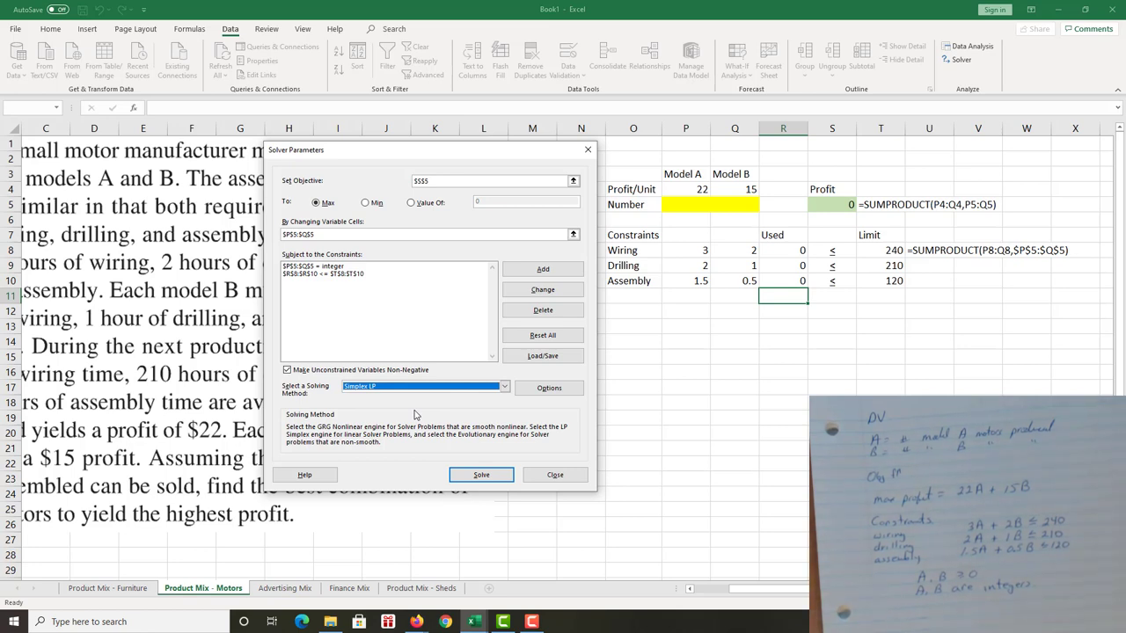
pyautogui.click(471, 478)
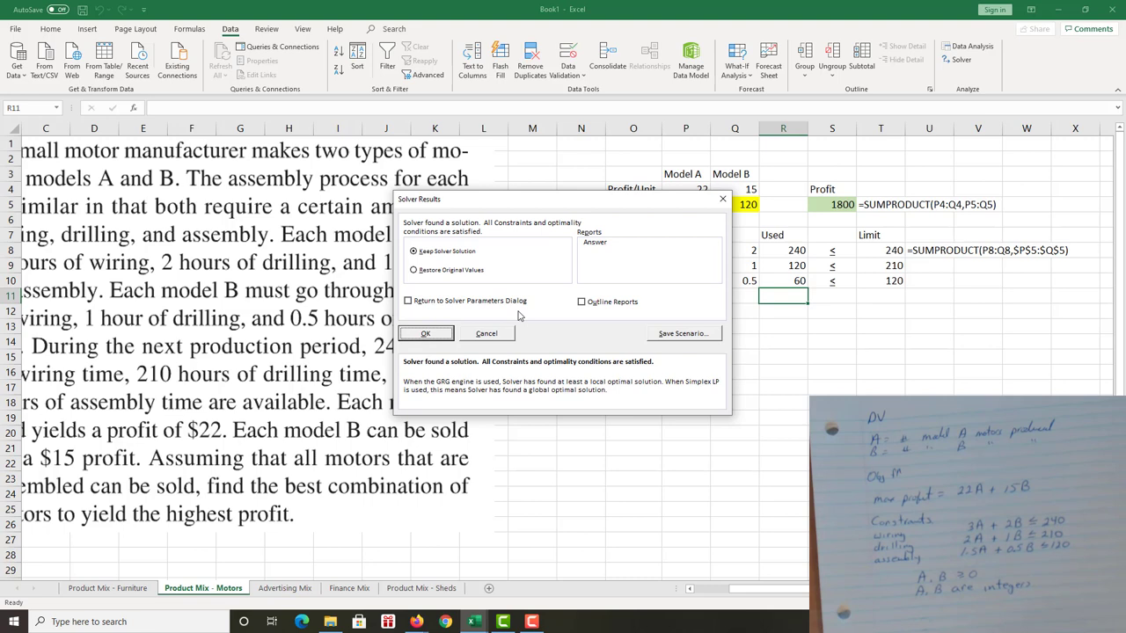
# Step: Accept Solver's result of 0 model A and 120 model B for a maximum profit of 1800
pyautogui.click(430, 333)
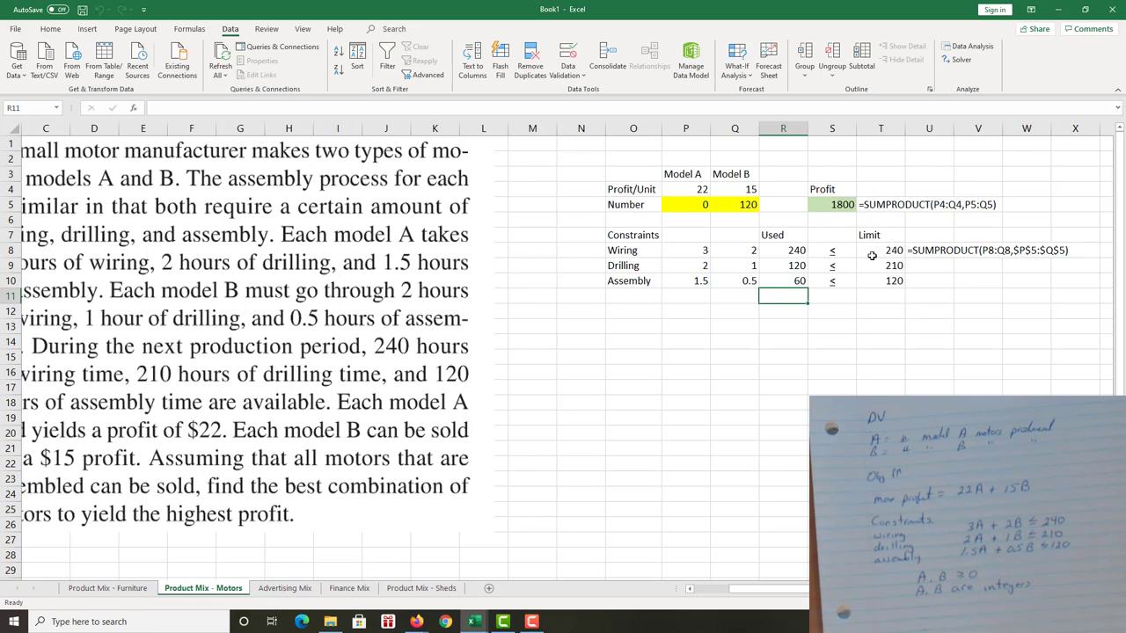
pyautogui.click(794, 253)
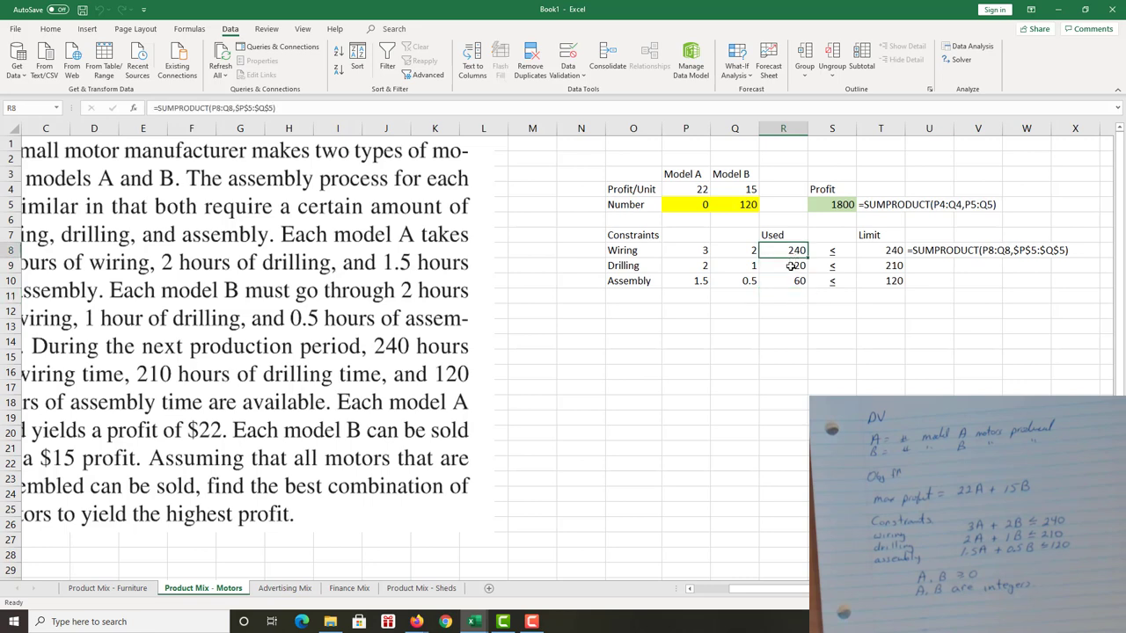
pyautogui.click(882, 254)
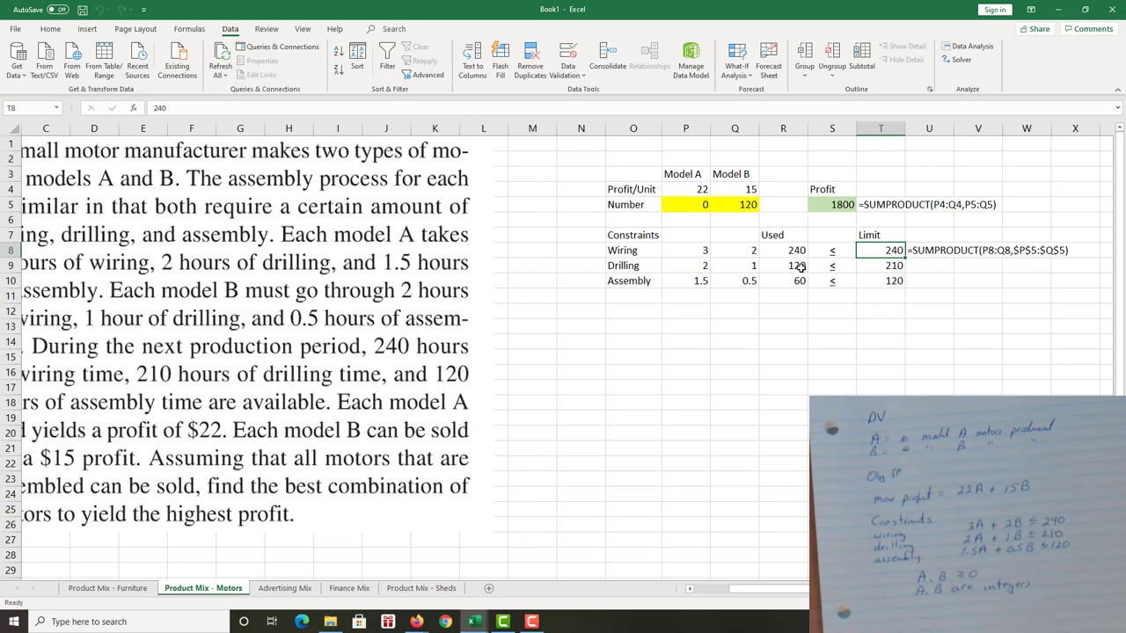
pyautogui.click(799, 266)
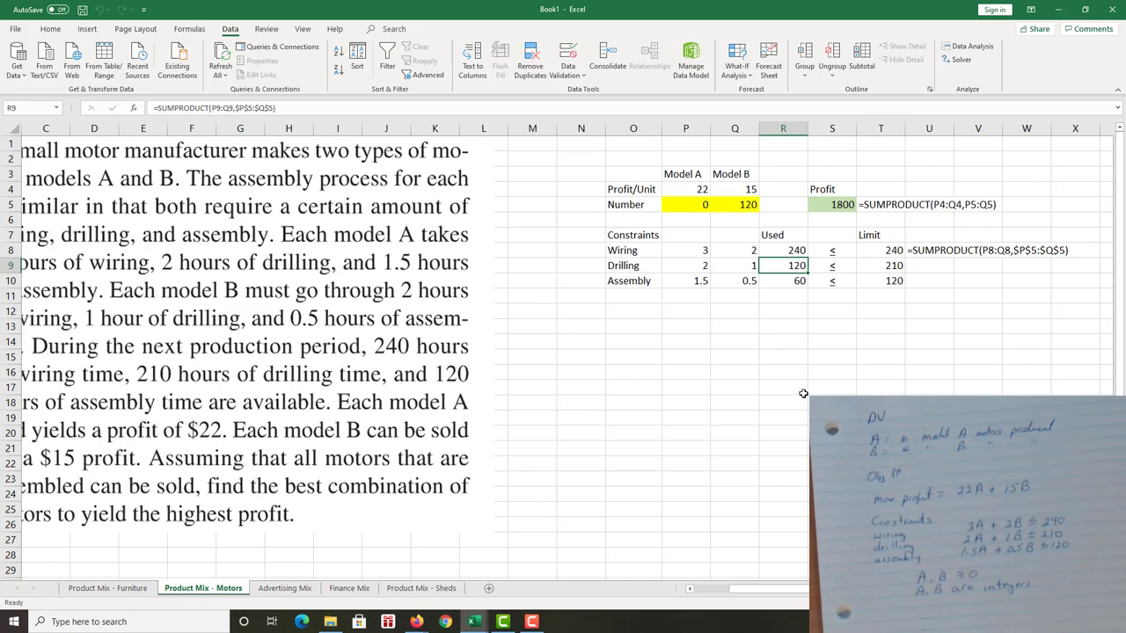
pyautogui.click(887, 267)
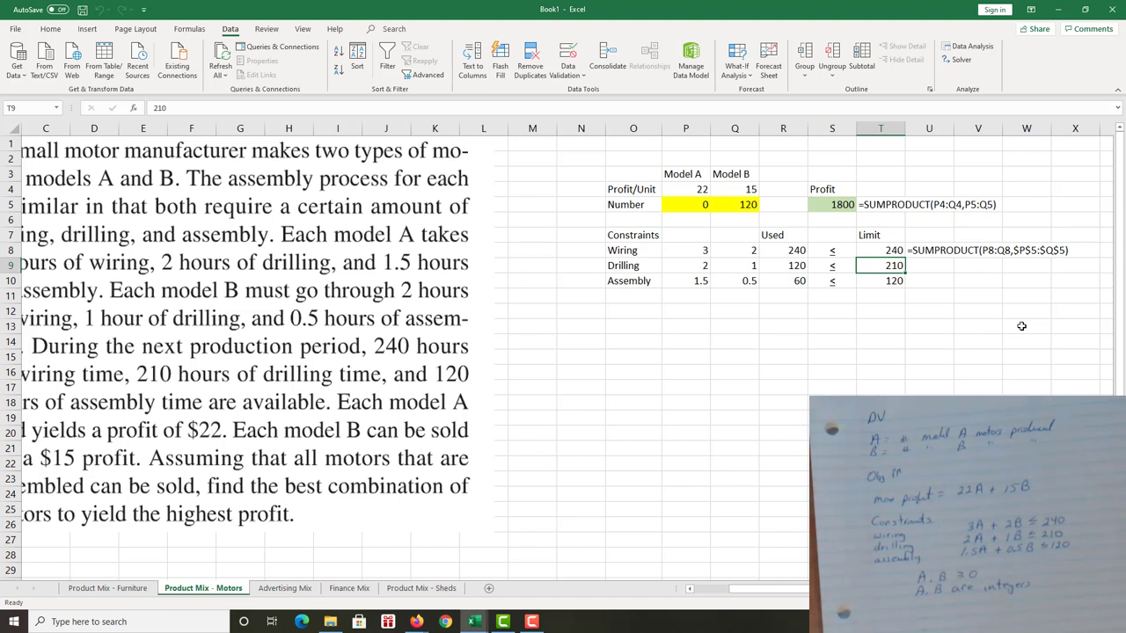
pyautogui.click(797, 280)
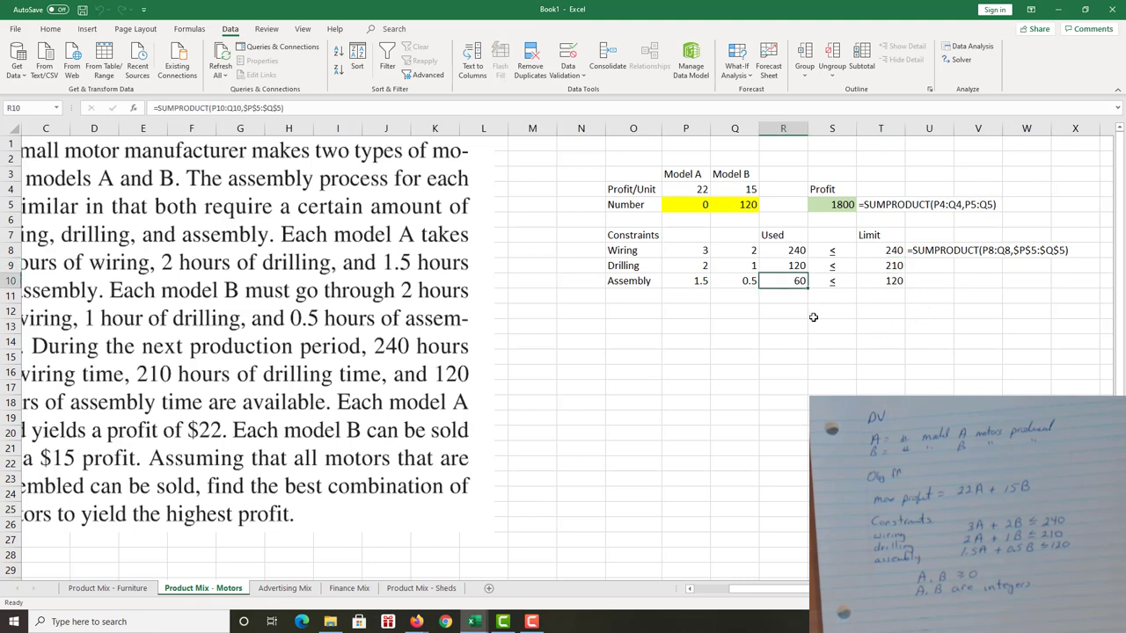